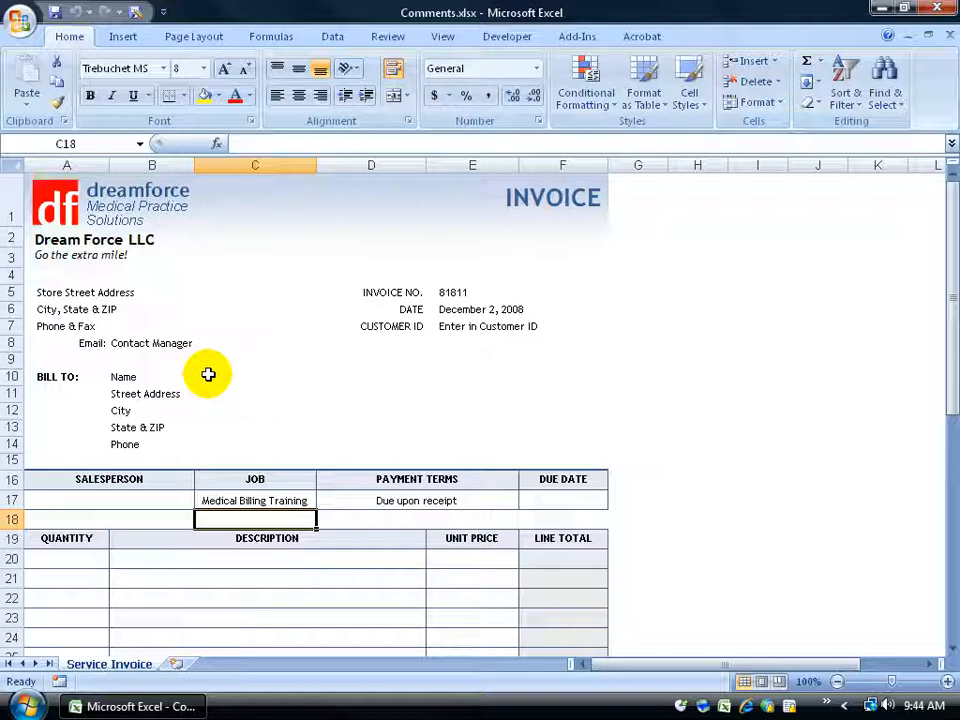
Add a comment to the Name cell B10: "Enter the company's name, or if there is no company name, enter the customer's first and last name."
left_click(183, 376)
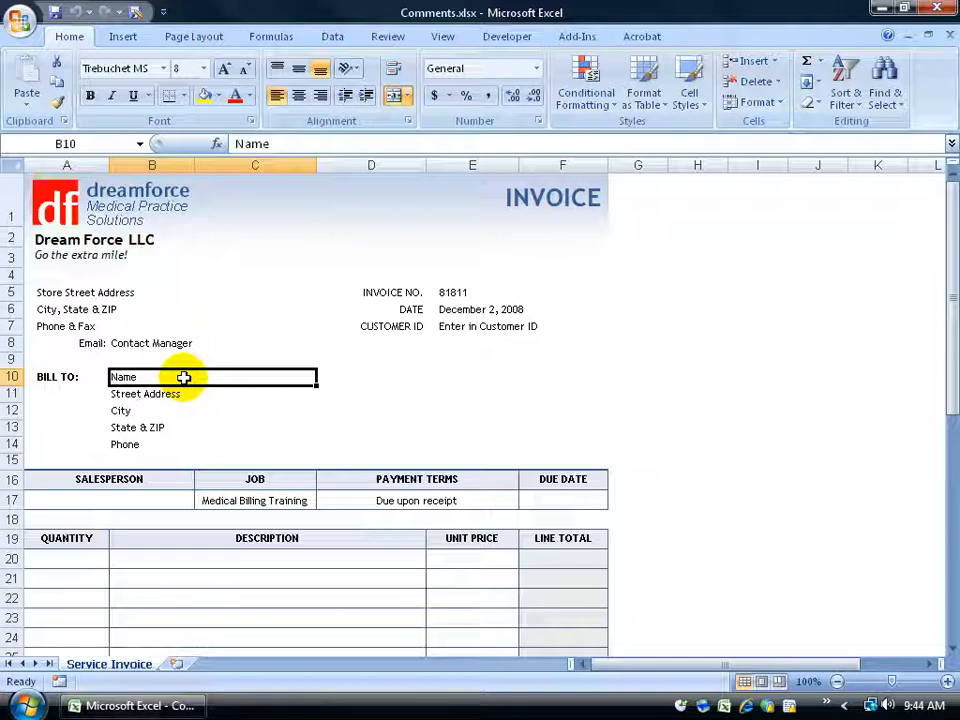
left_click(412, 38)
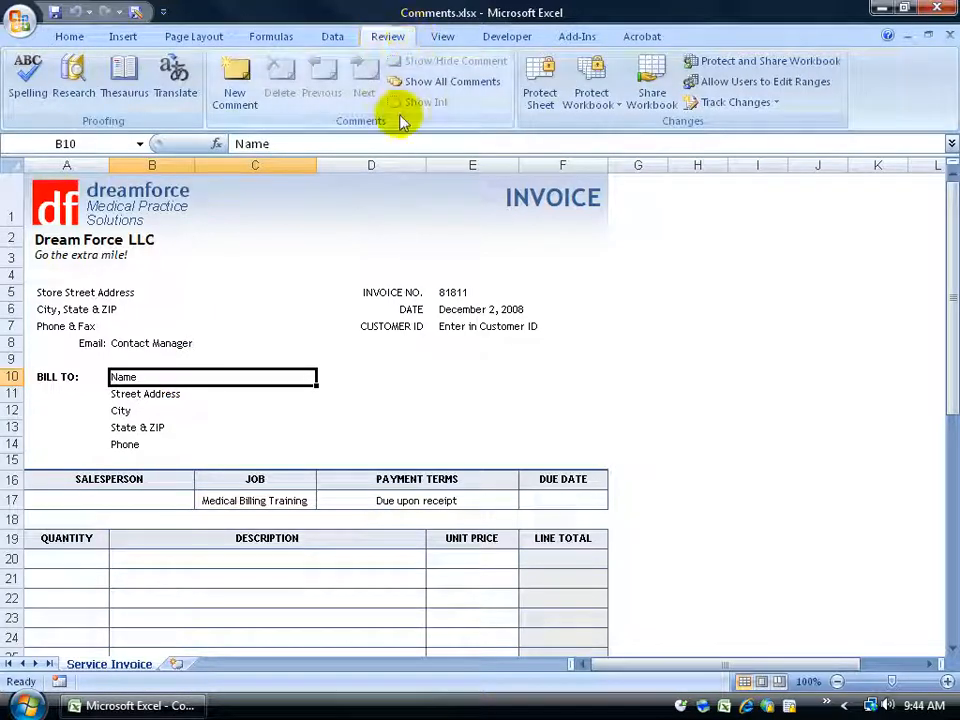
left_click(247, 97)
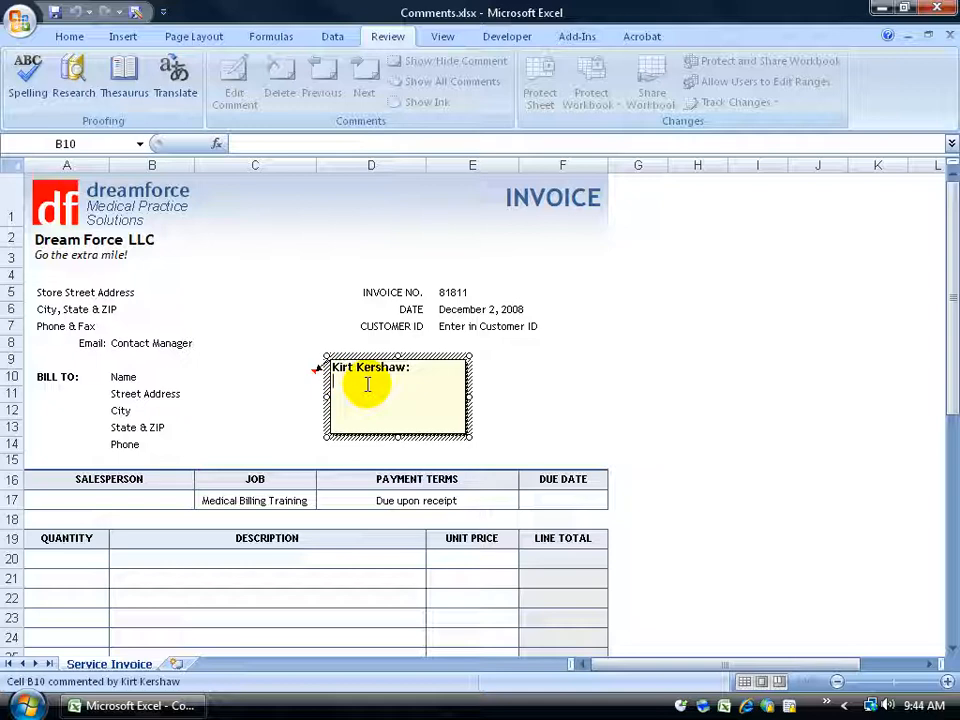
type("Enter the ")
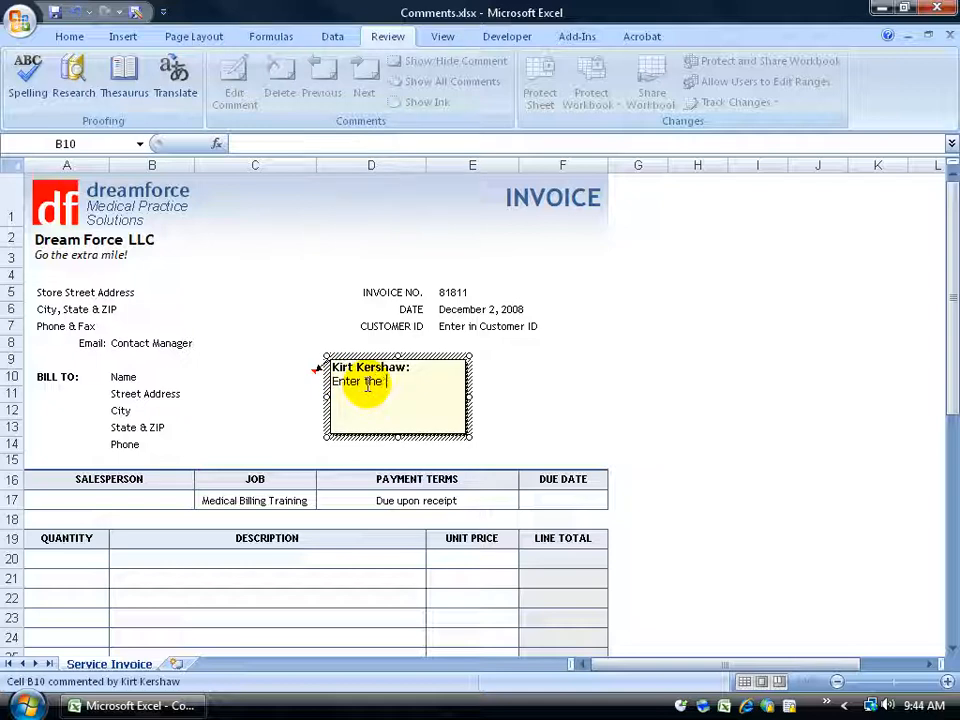
type("company's name, or if there is no company name, enter the custom")
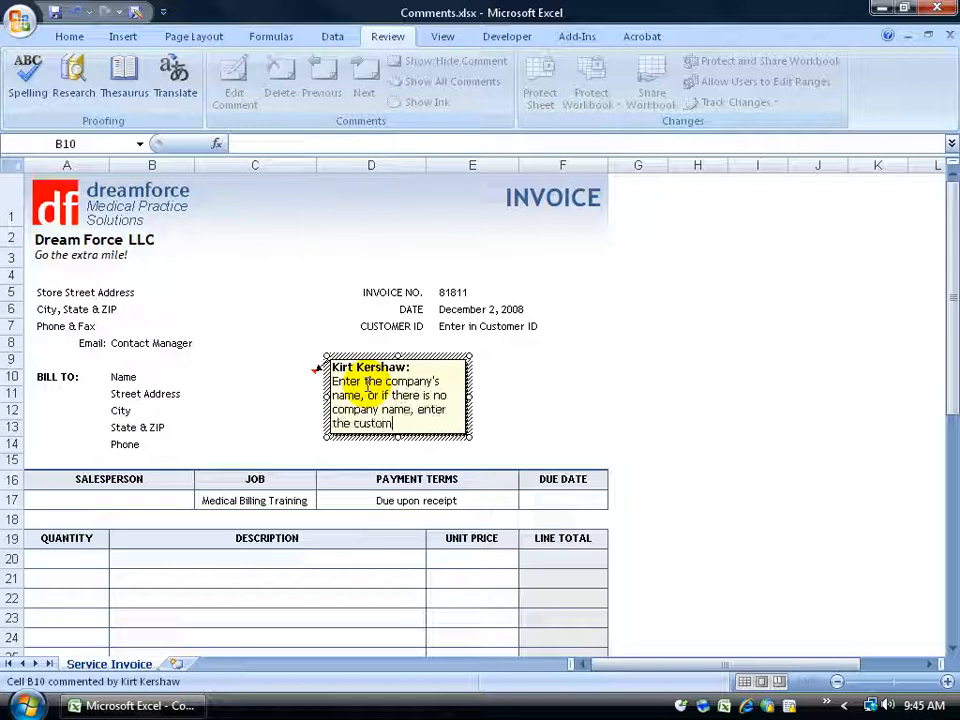
type("er's first and last name.")
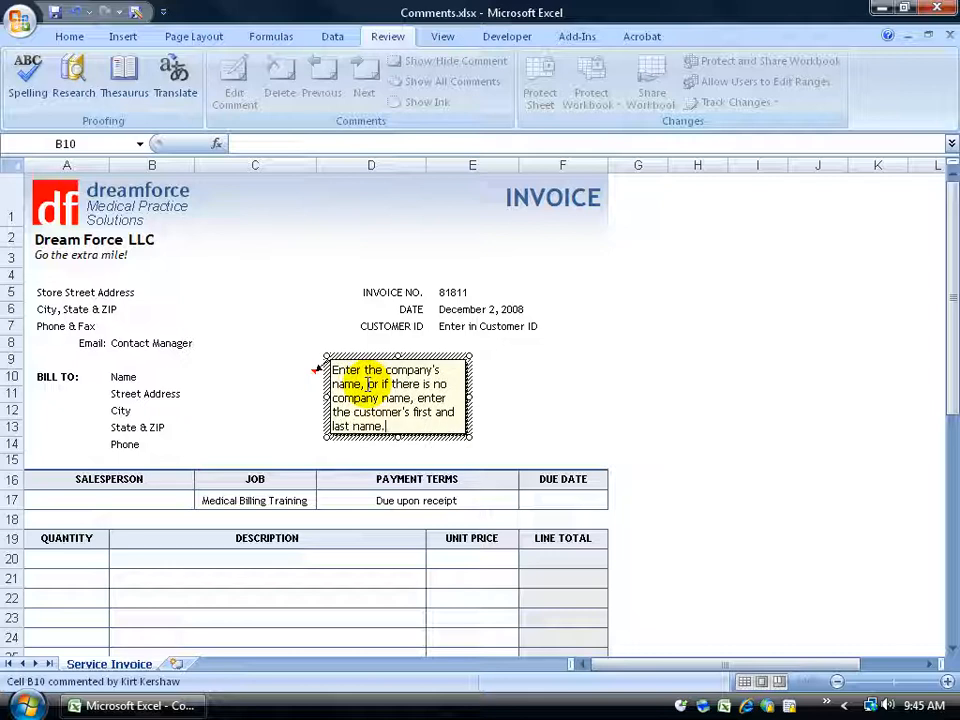
left_click(578, 381)
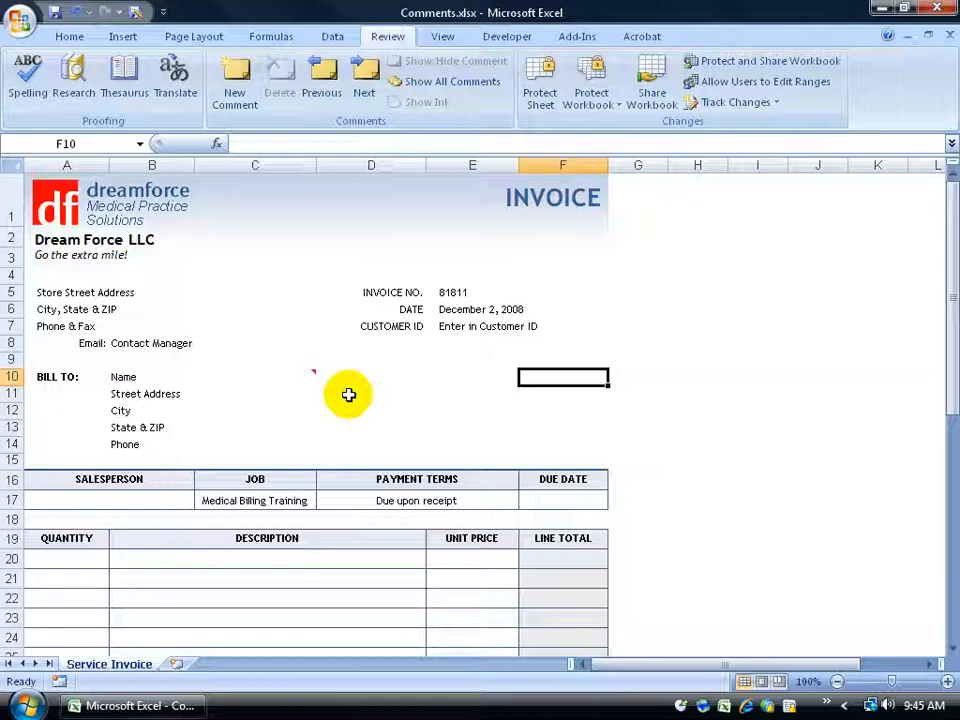
mouse_move(289, 376)
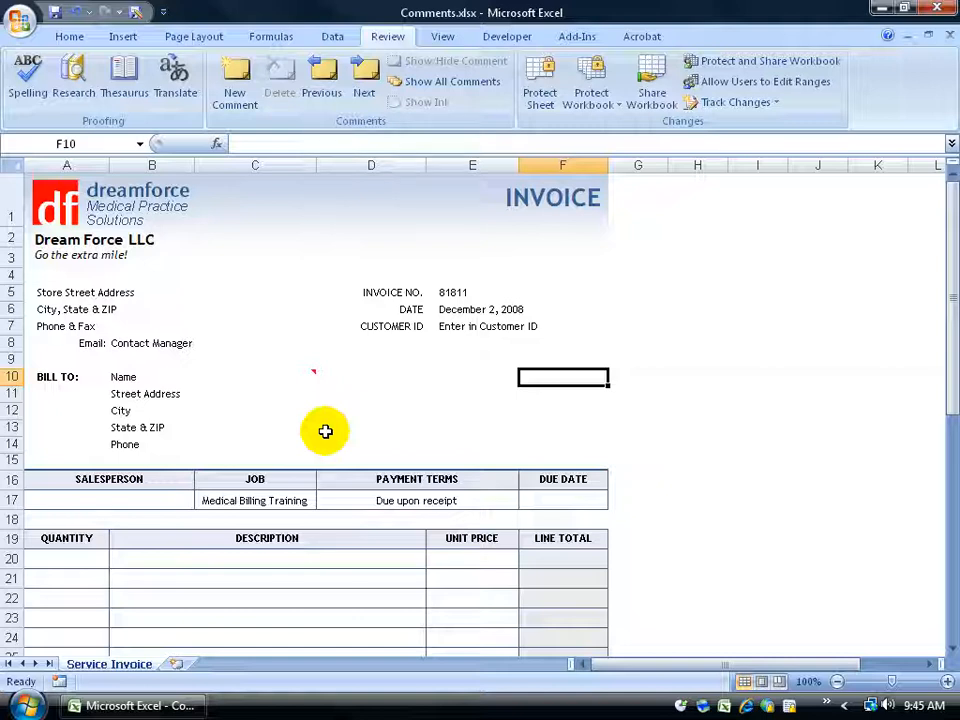
Check the invoice in Print Preview to see whether the comment prints, and close the preview
left_click(20, 18)
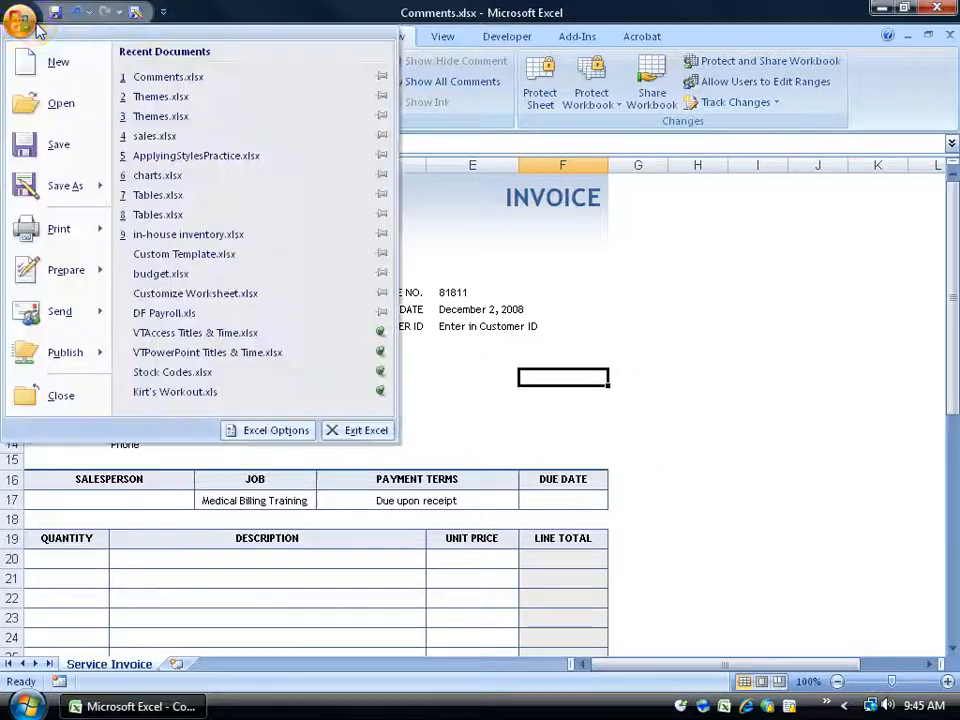
mouse_move(58, 232)
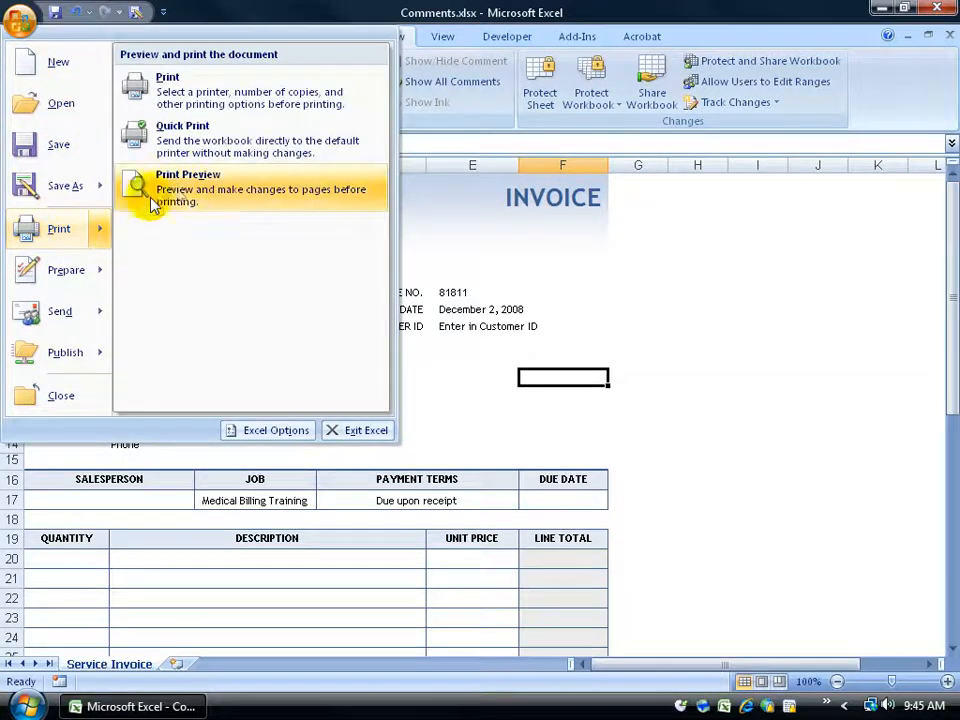
left_click(175, 187)
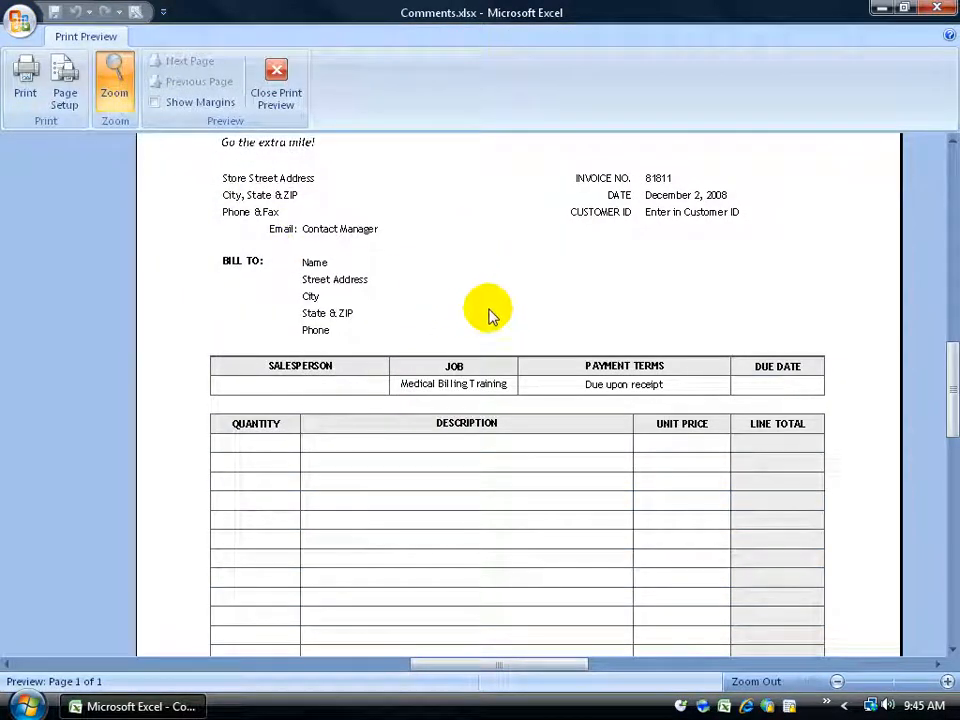
left_click(275, 92)
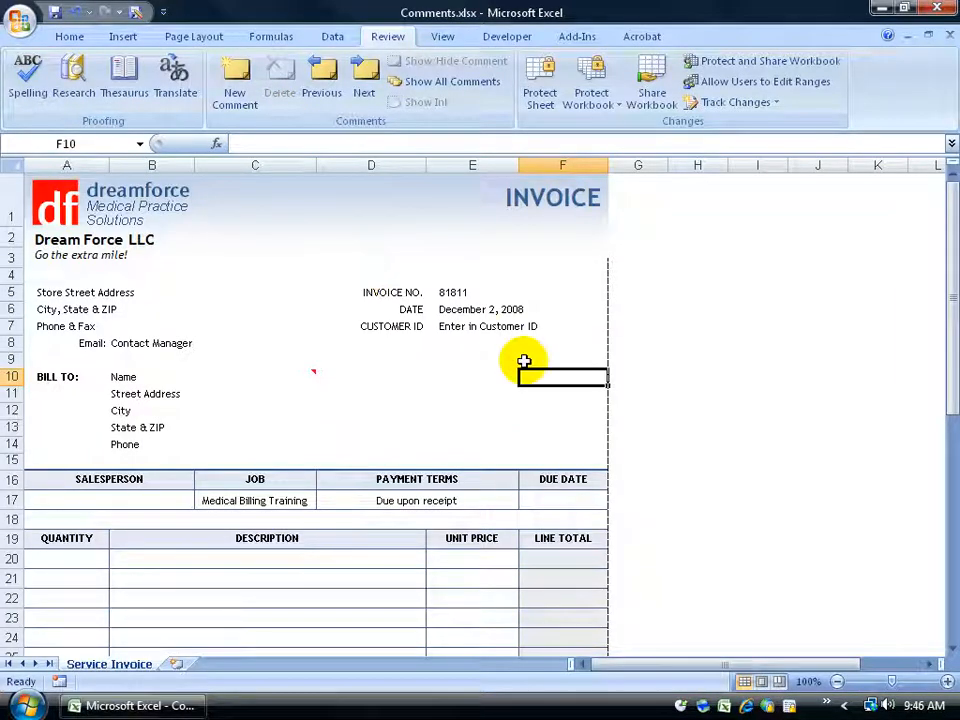
Insert a comment on the Customer ID entry cell E7 reading "Questions please contact your manager."
left_click(468, 326)
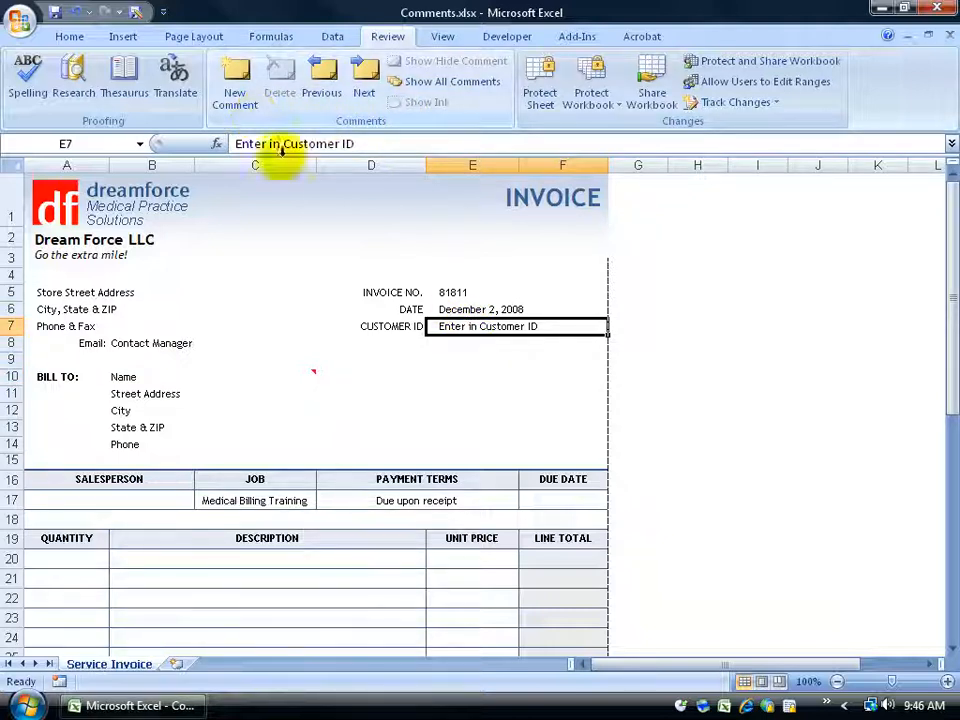
right_click(440, 327)
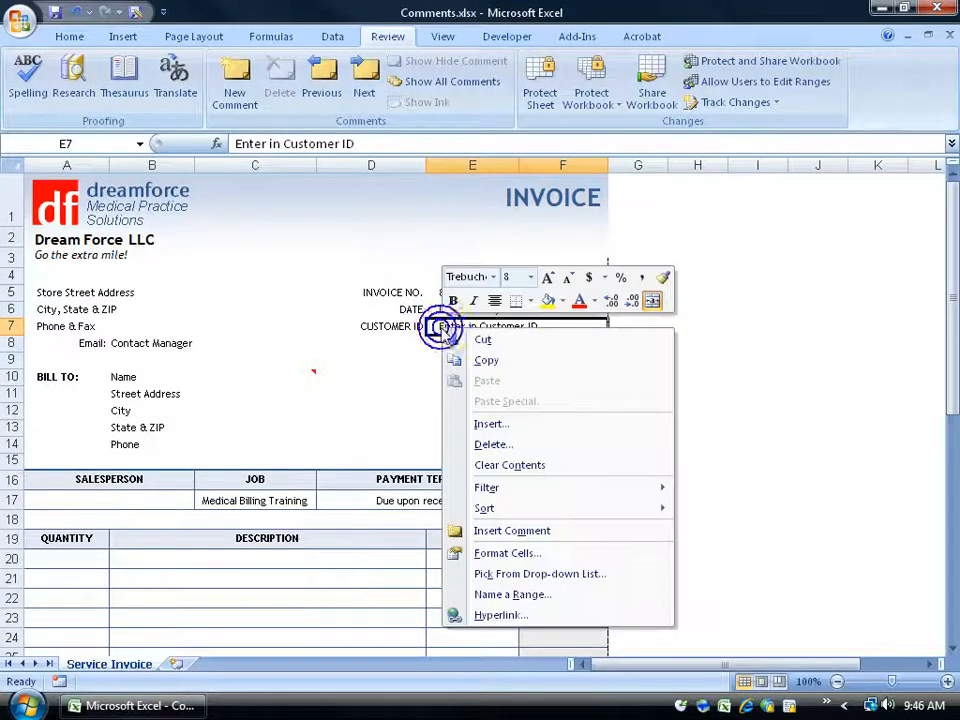
left_click(492, 533)
type("Questions please contact your ")
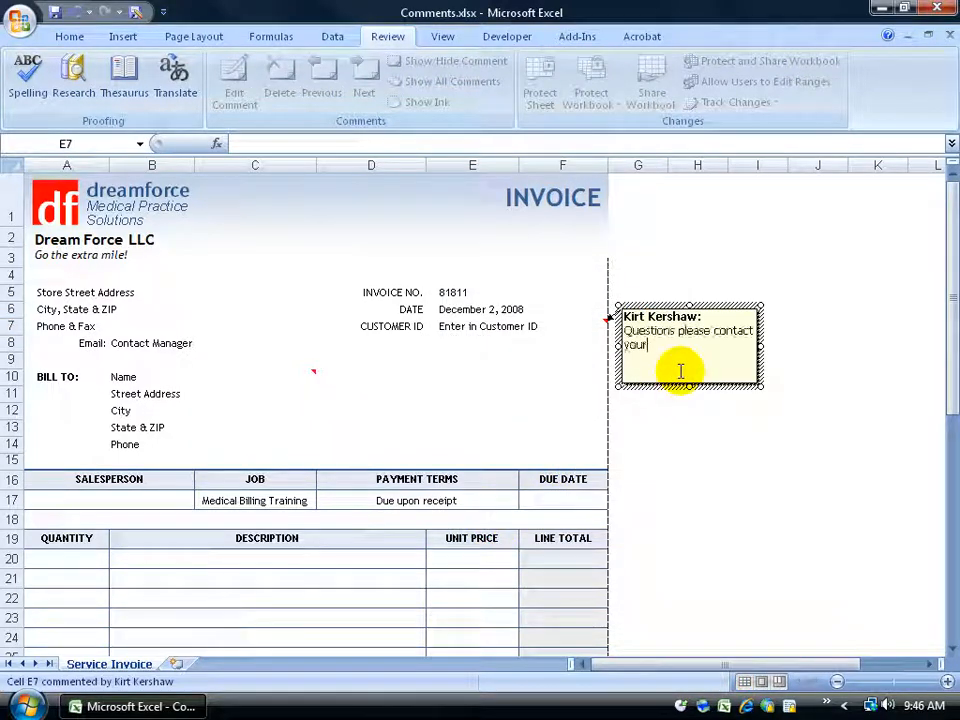
type("manager.")
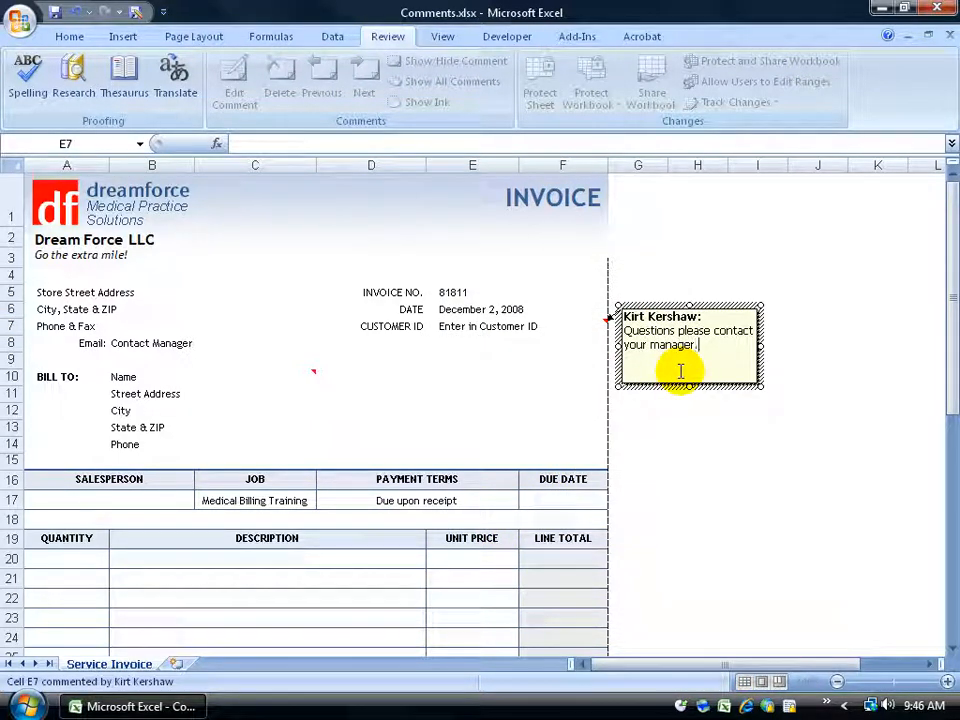
left_click(510, 362)
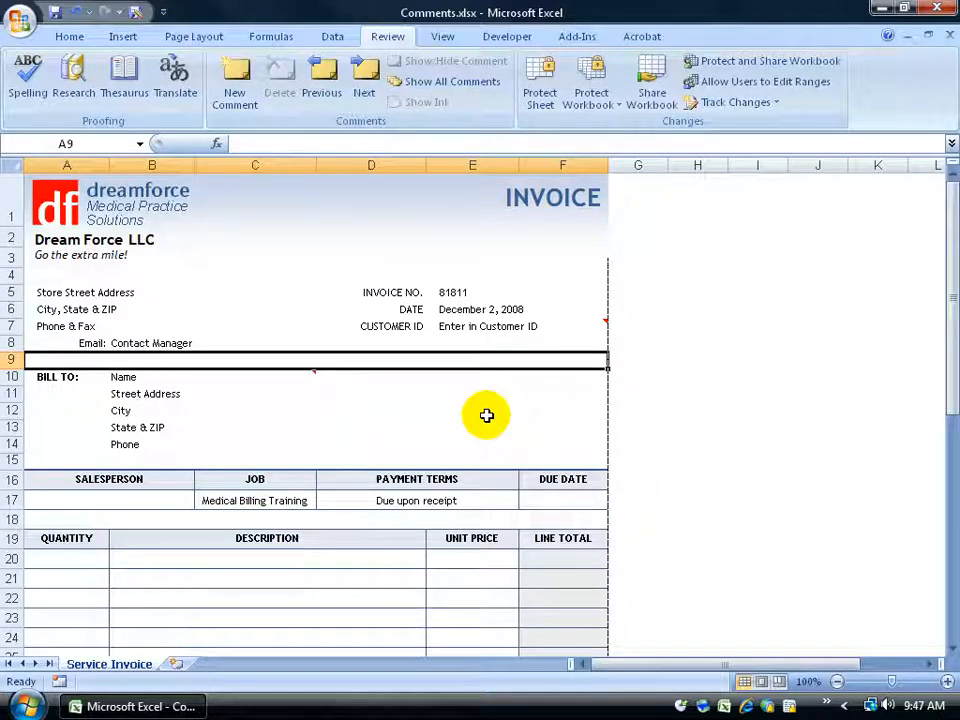
Delete the comment from the Name cell B10 and undo the deletion
left_click(288, 381)
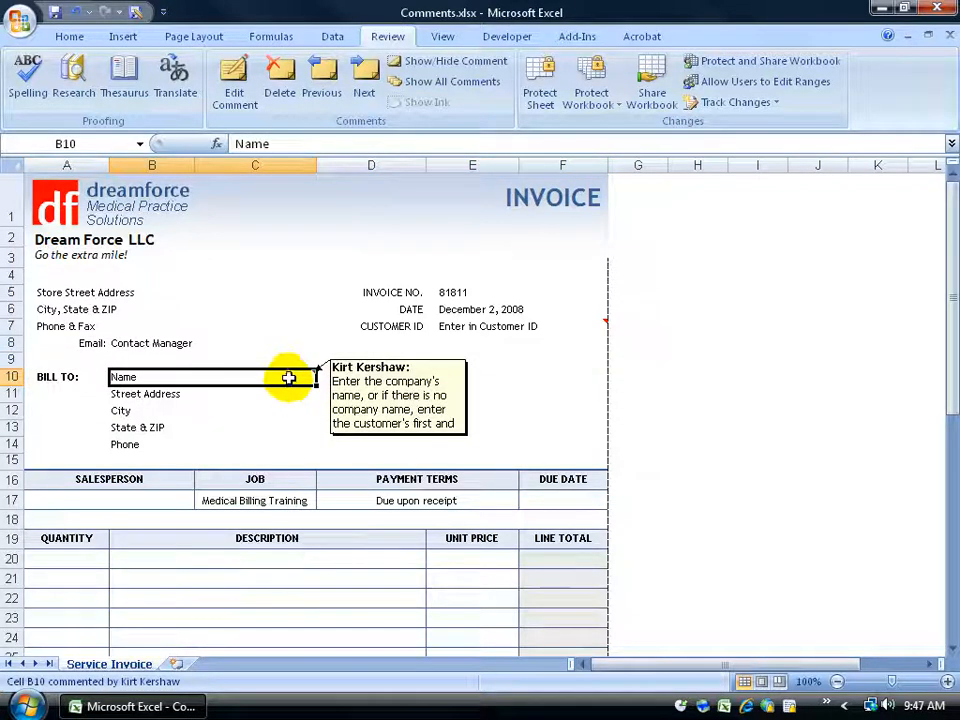
right_click(288, 381)
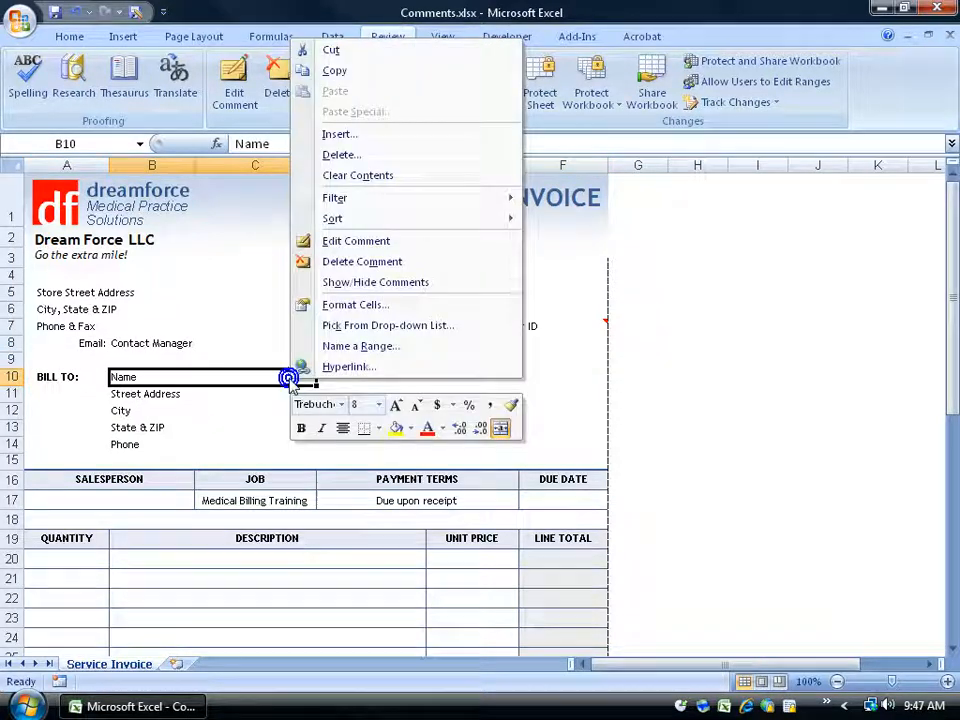
left_click(360, 262)
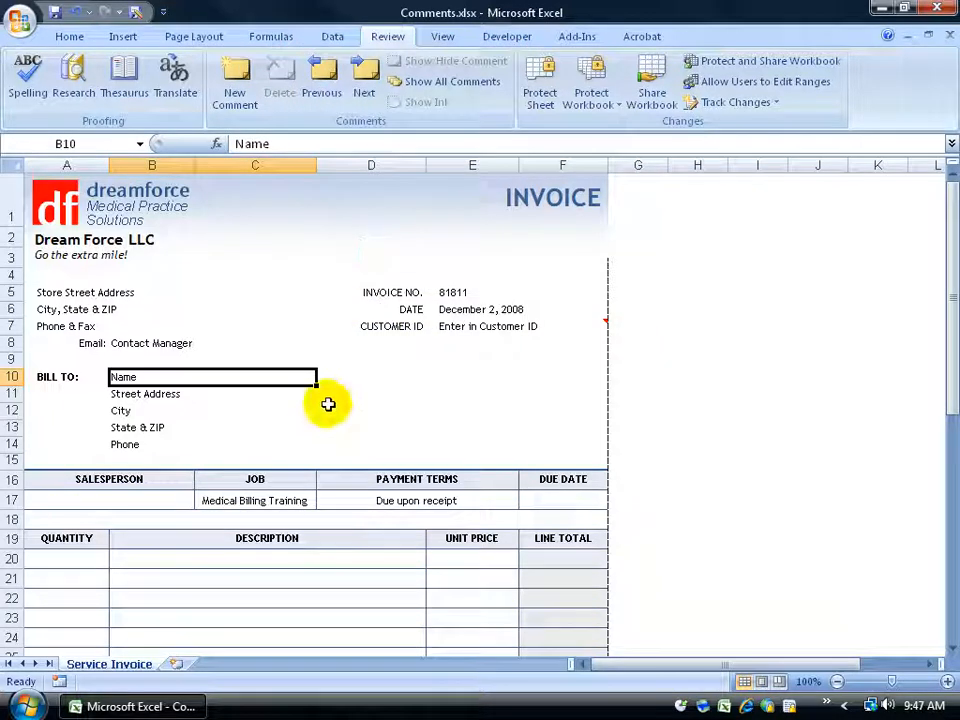
left_click(327, 405)
left_click(68, 11)
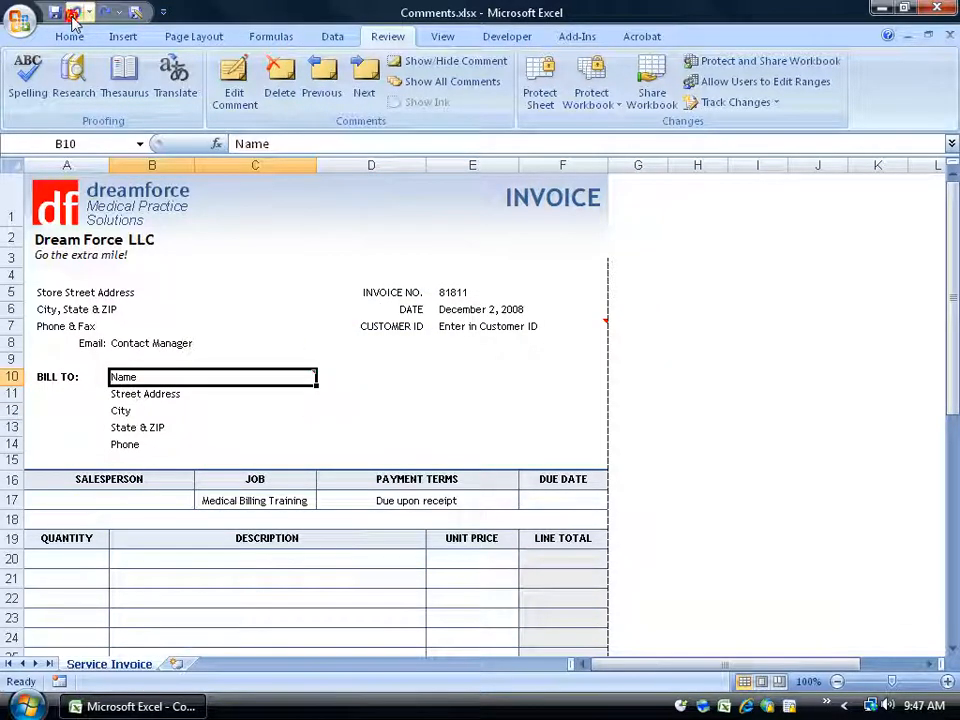
left_click(366, 430)
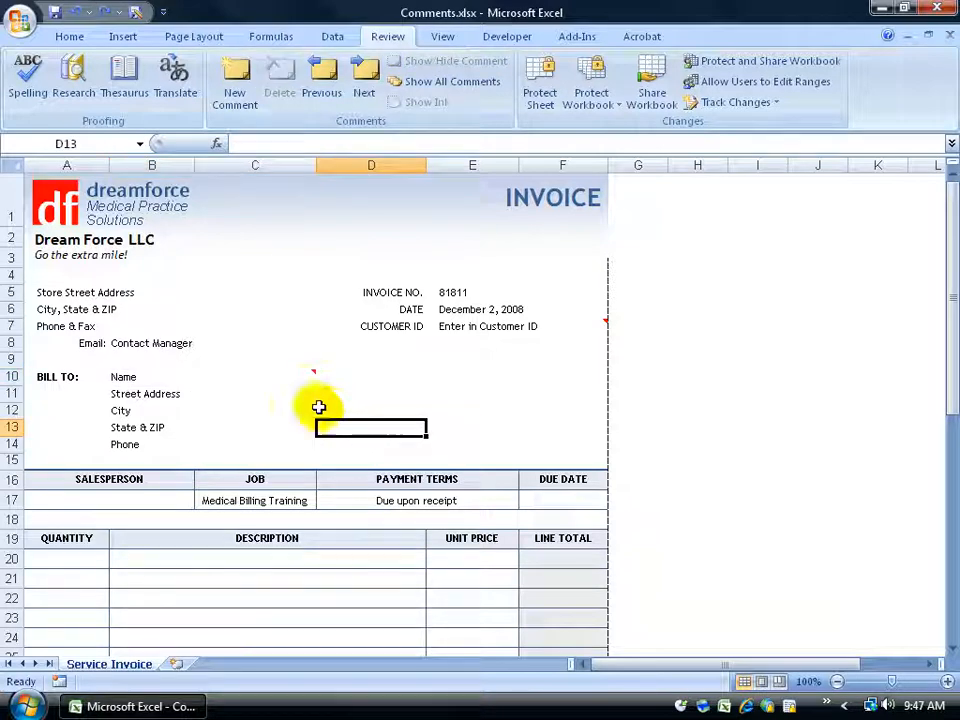
Open the Name cell's comment for editing and enlarge its box so the whole comment text fits
mouse_move(300, 377)
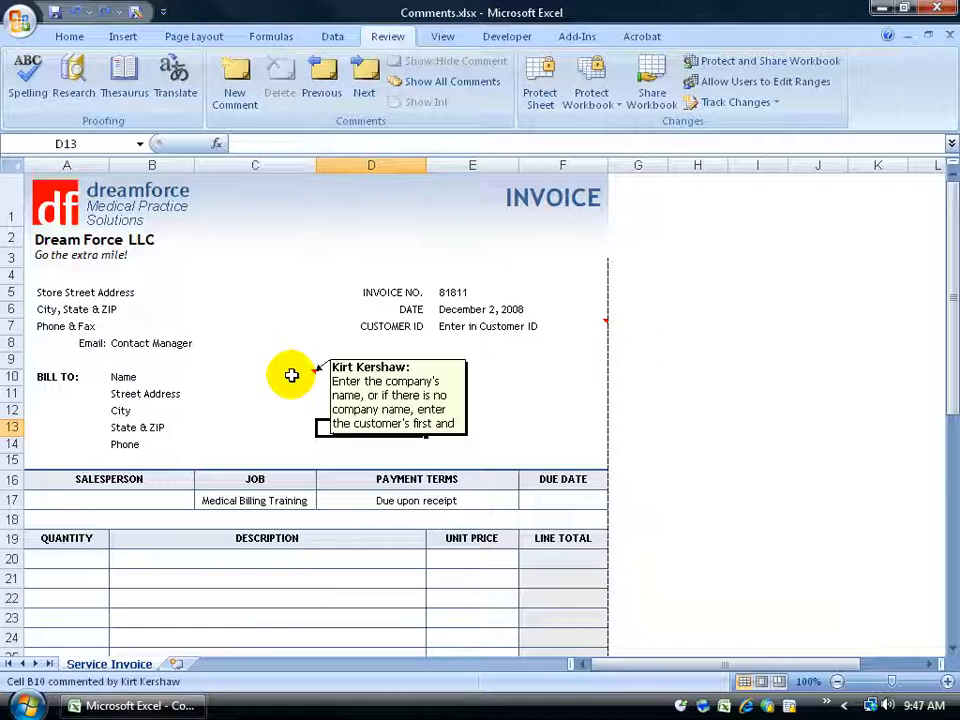
right_click(291, 375)
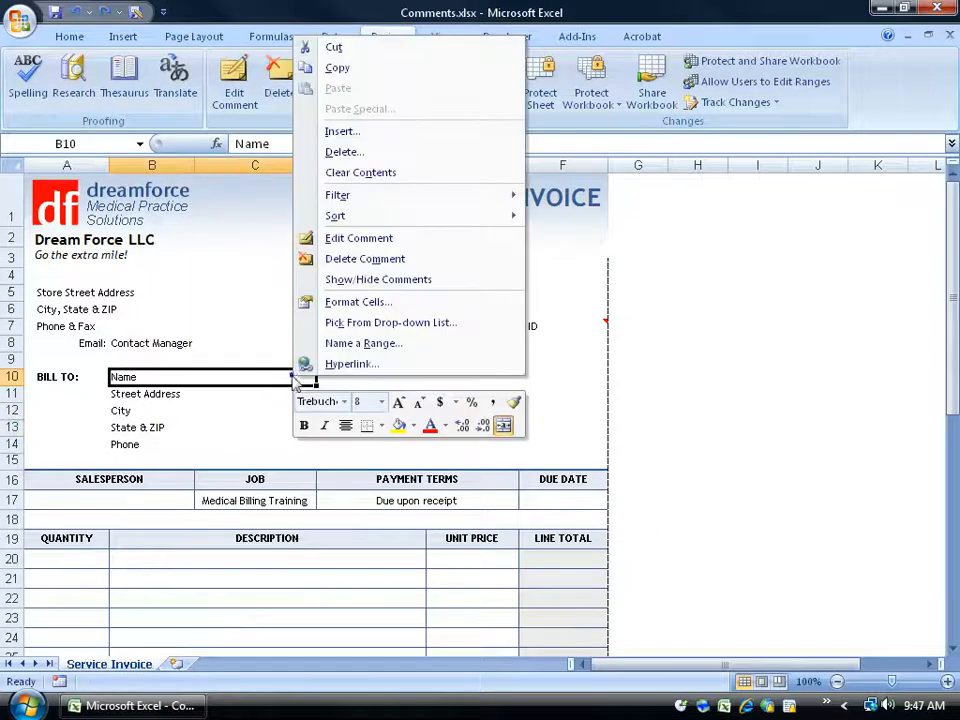
left_click(370, 246)
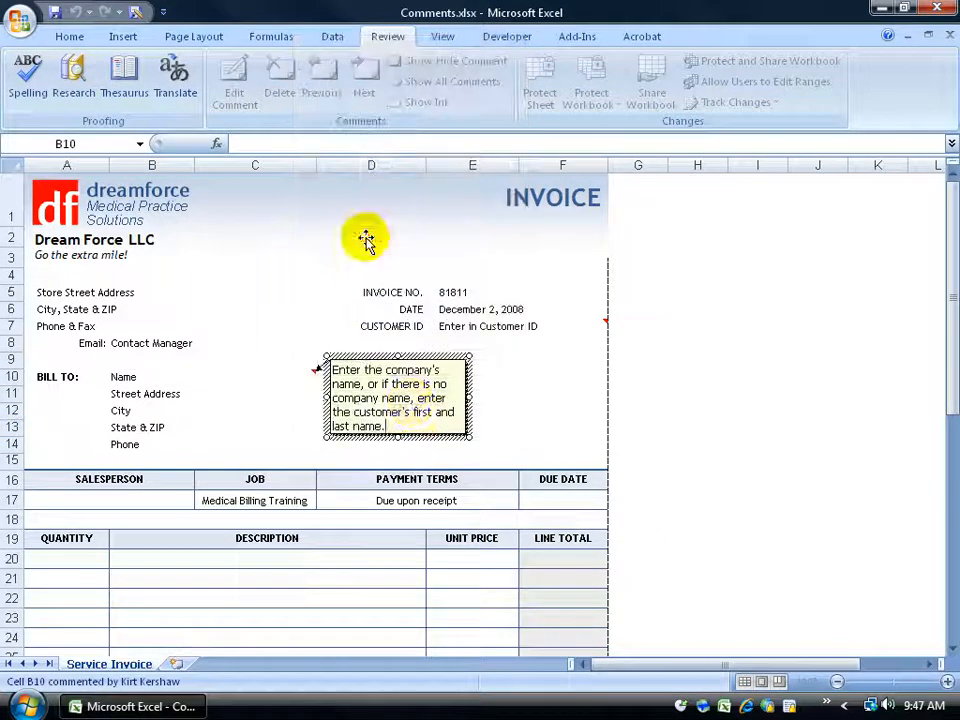
left_click_drag(400, 425, 338, 425)
left_click(355, 396)
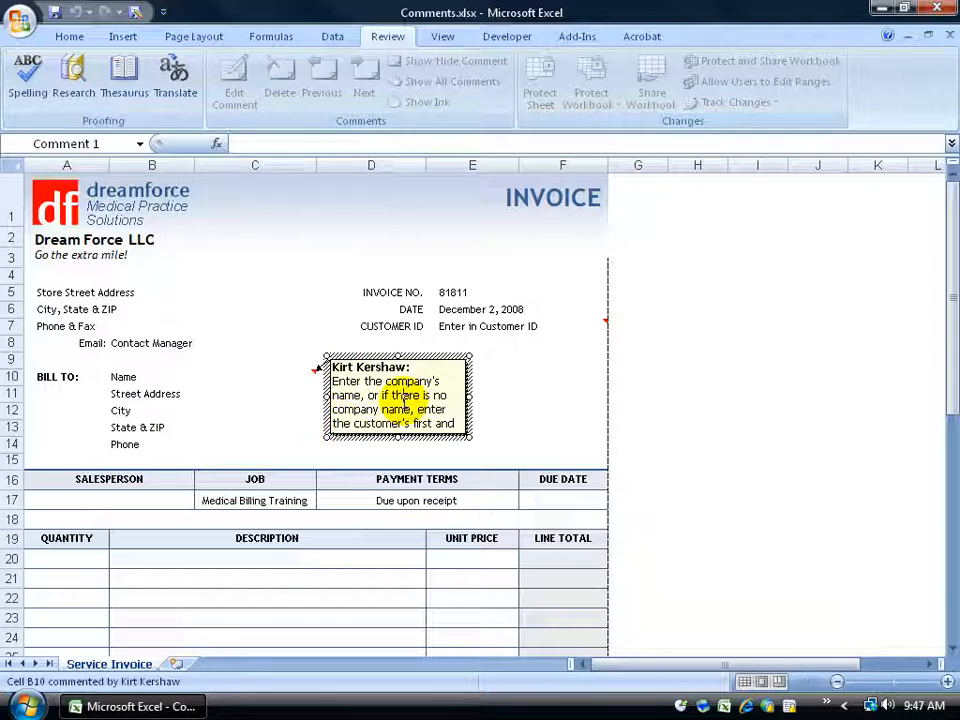
left_click_drag(468, 436, 526, 467)
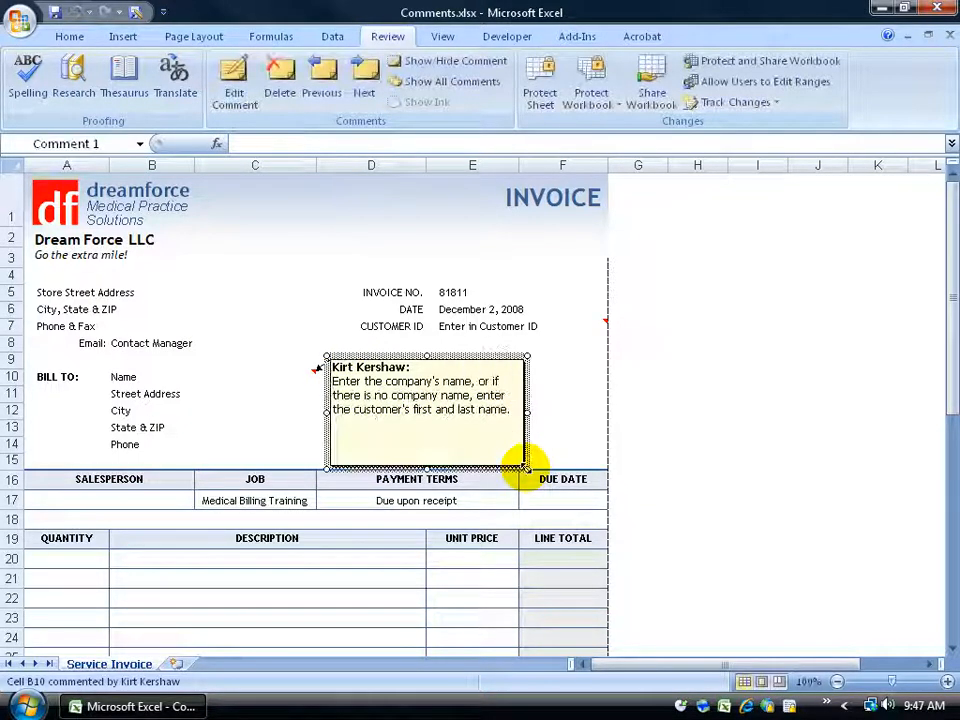
left_click(575, 441)
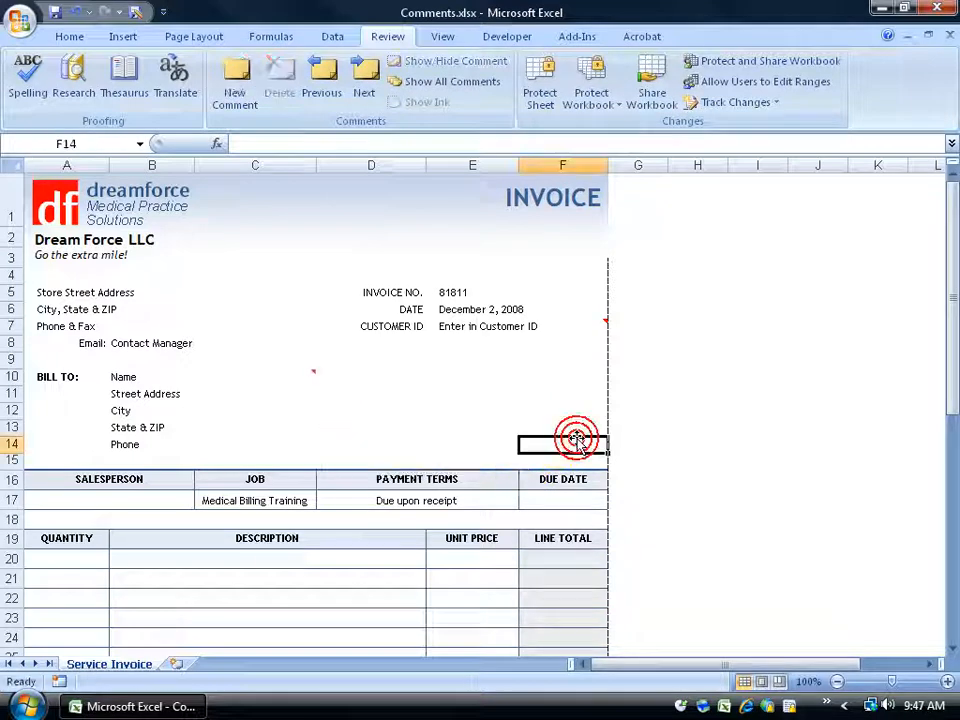
mouse_move(301, 378)
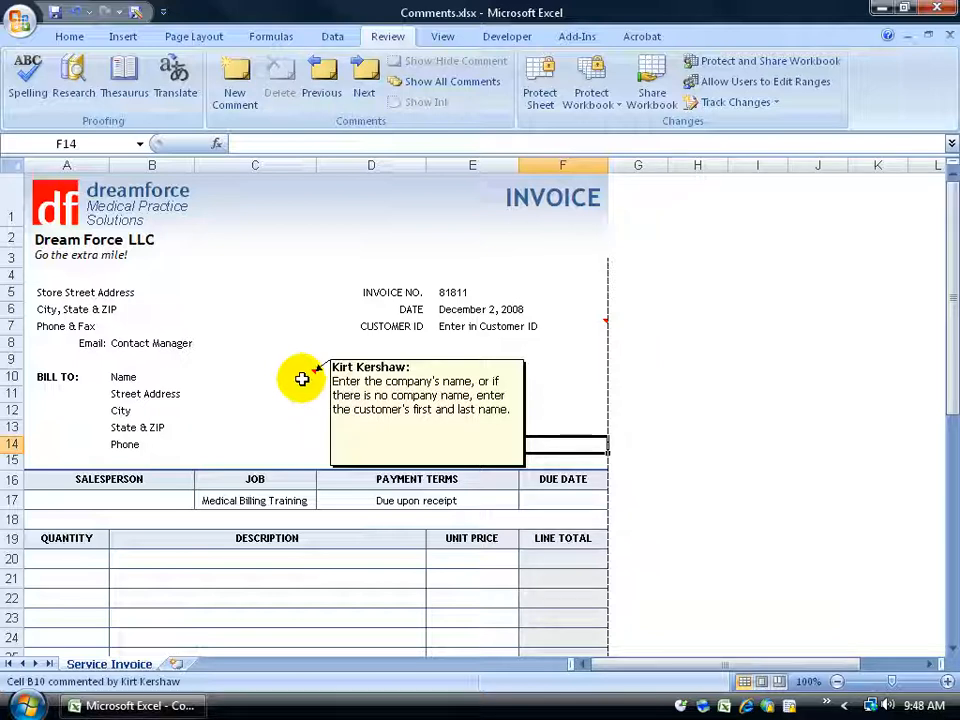
Step through the workbook's comments with Previous and Next, continuing the review from the beginning of the workbook
left_click(322, 86)
left_click(364, 82)
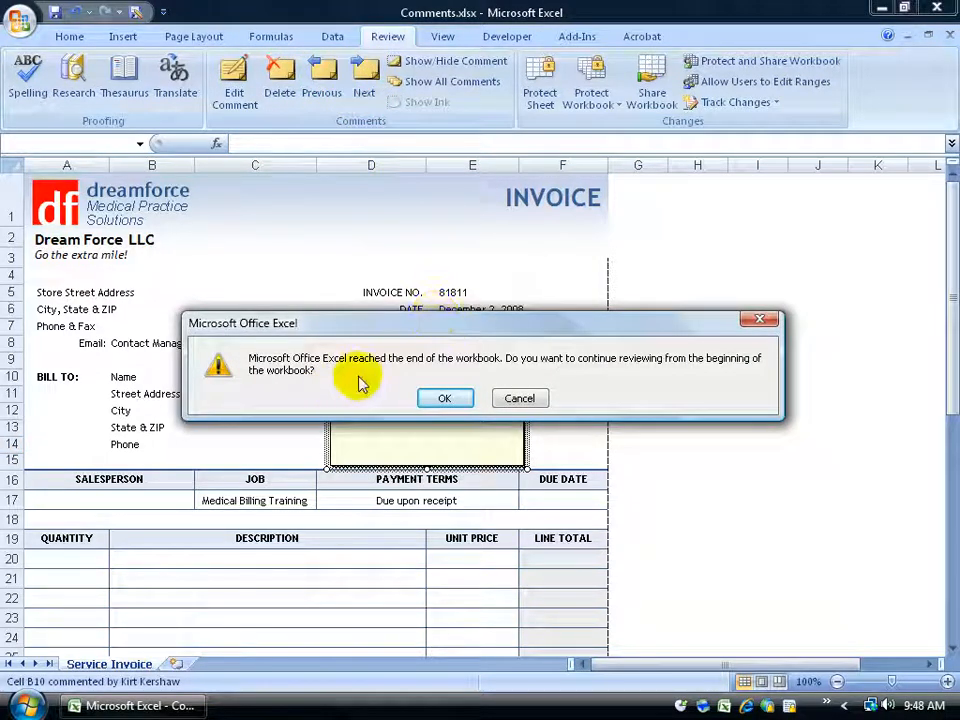
left_click(444, 398)
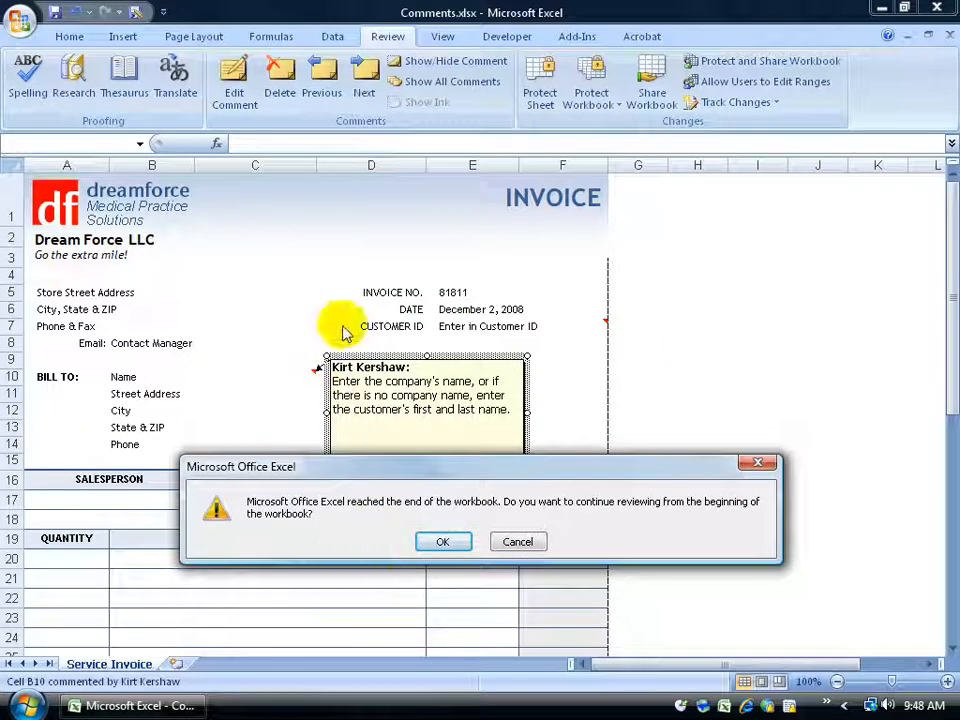
left_click(441, 542)
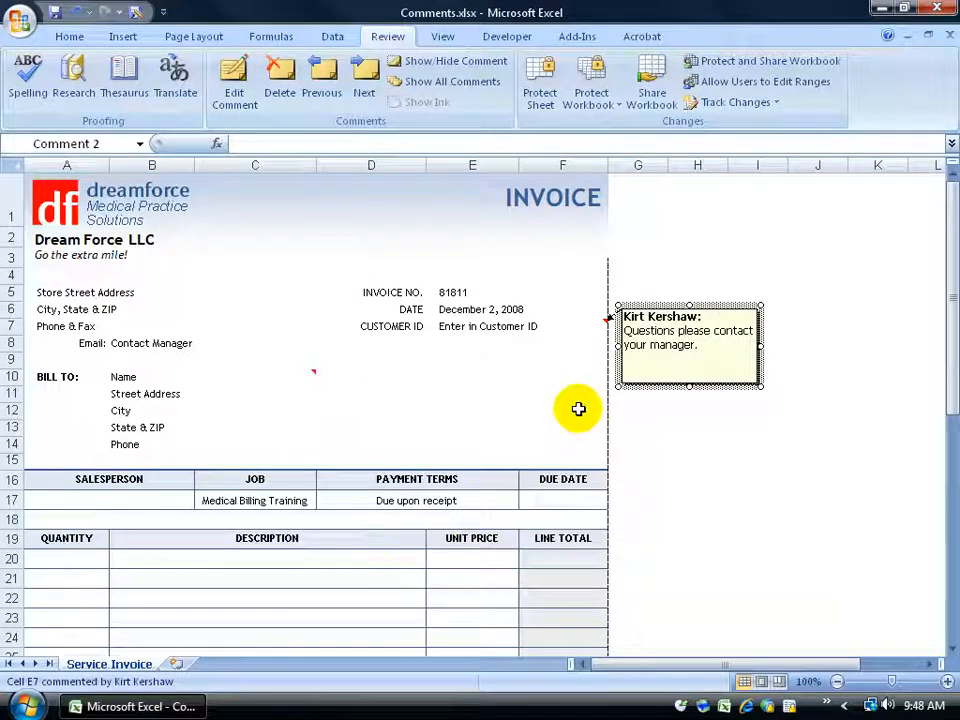
left_click(366, 87)
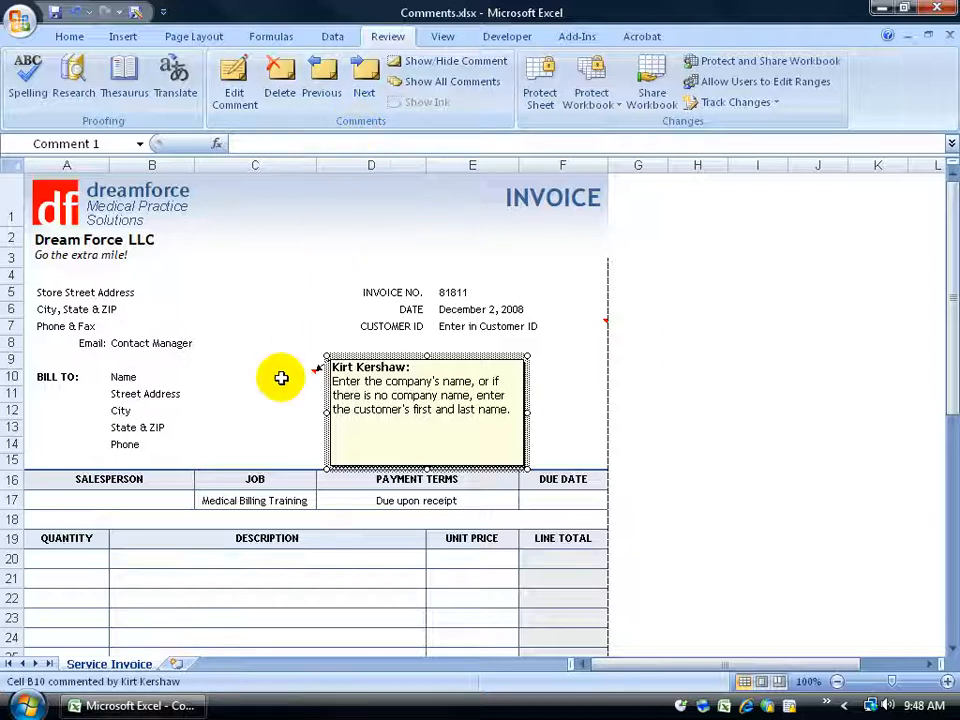
left_click(292, 293)
mouse_move(266, 381)
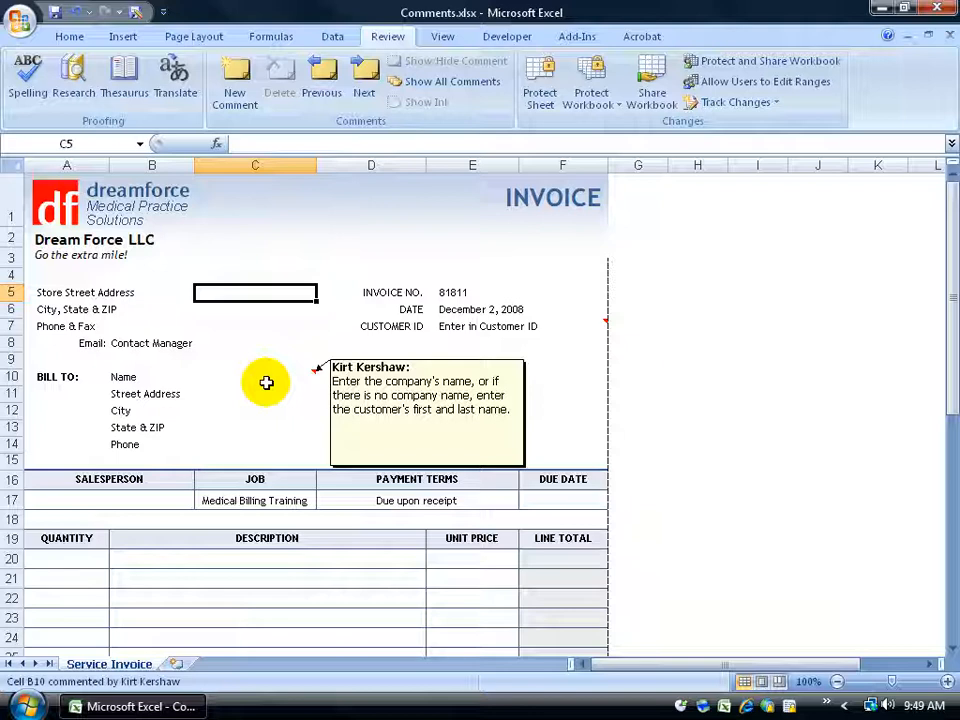
Check the user name used as comment author in the Excel Options, leaving the settings as they are
left_click(19, 22)
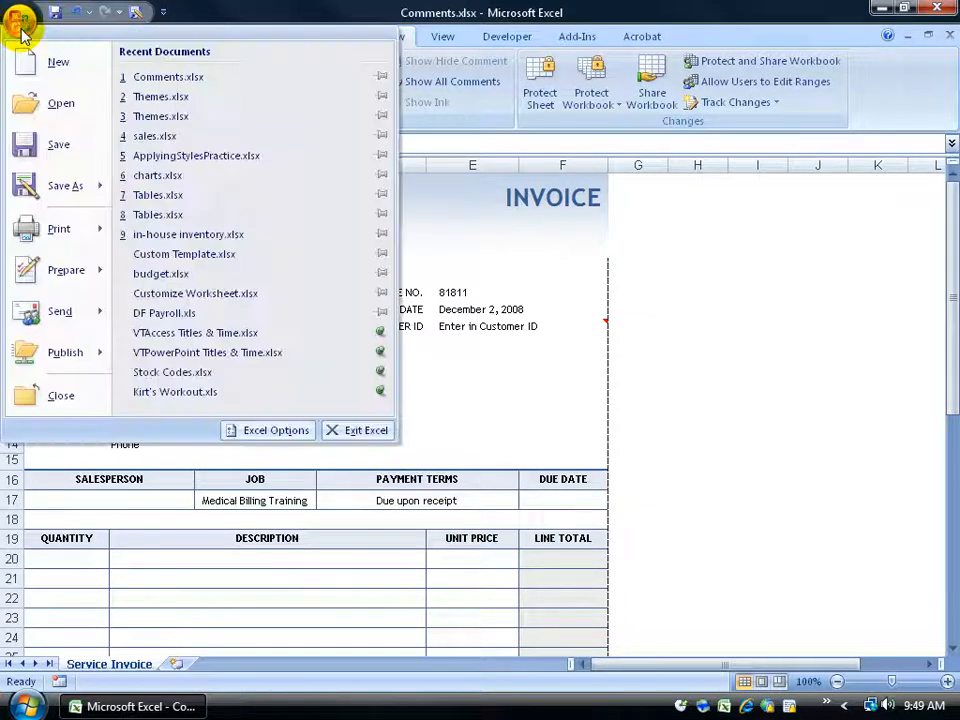
left_click(254, 431)
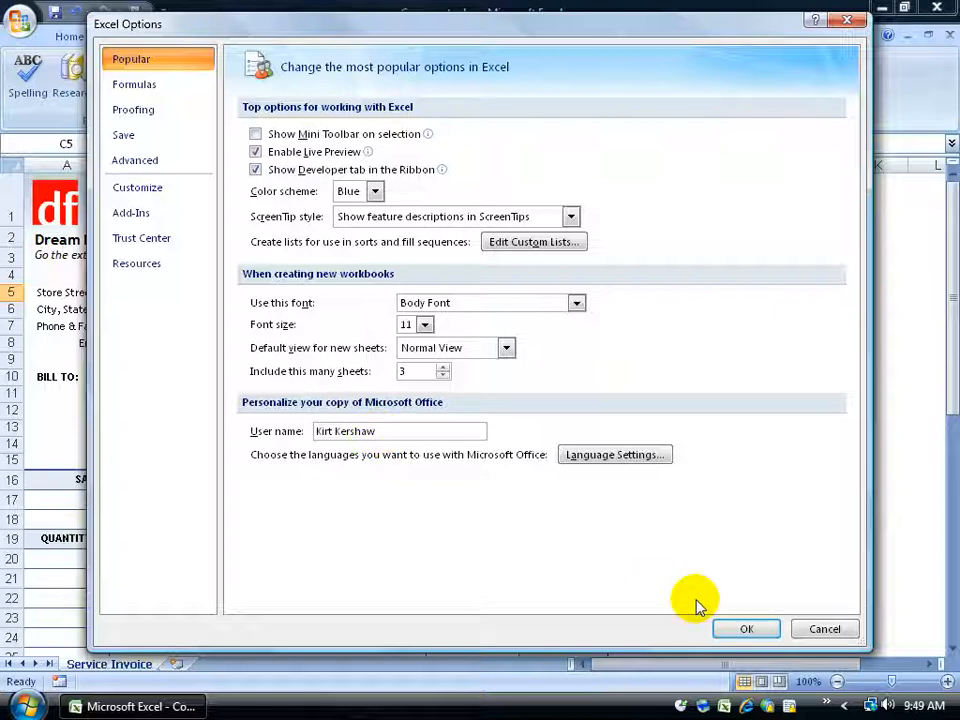
left_click(743, 628)
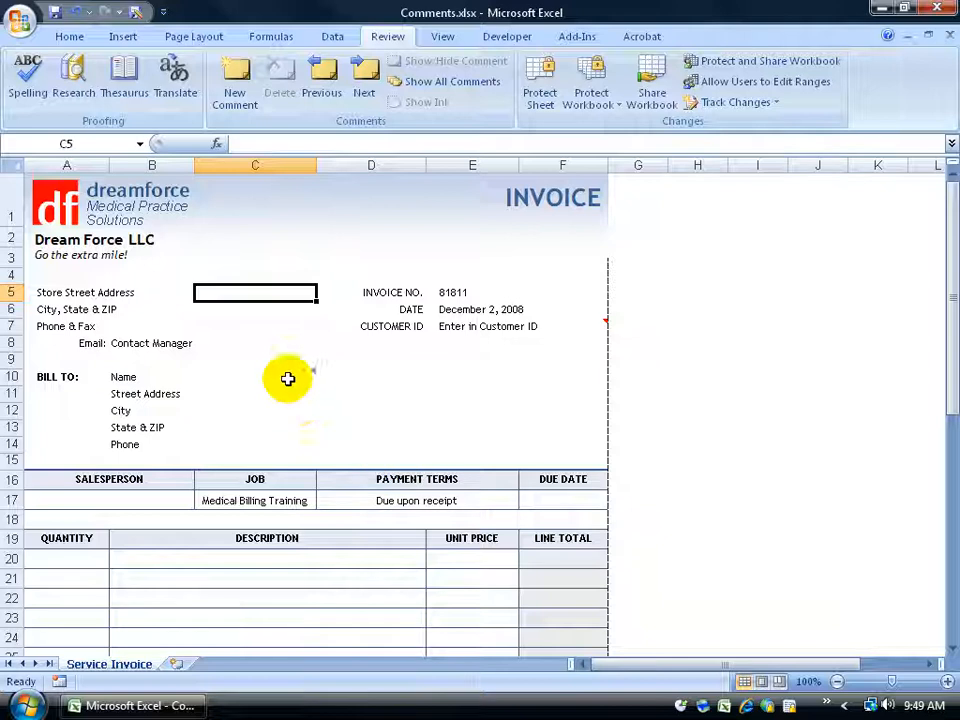
Open the comment on the Name cell B10 for editing and make all its text bold at size 10
mouse_move(286, 374)
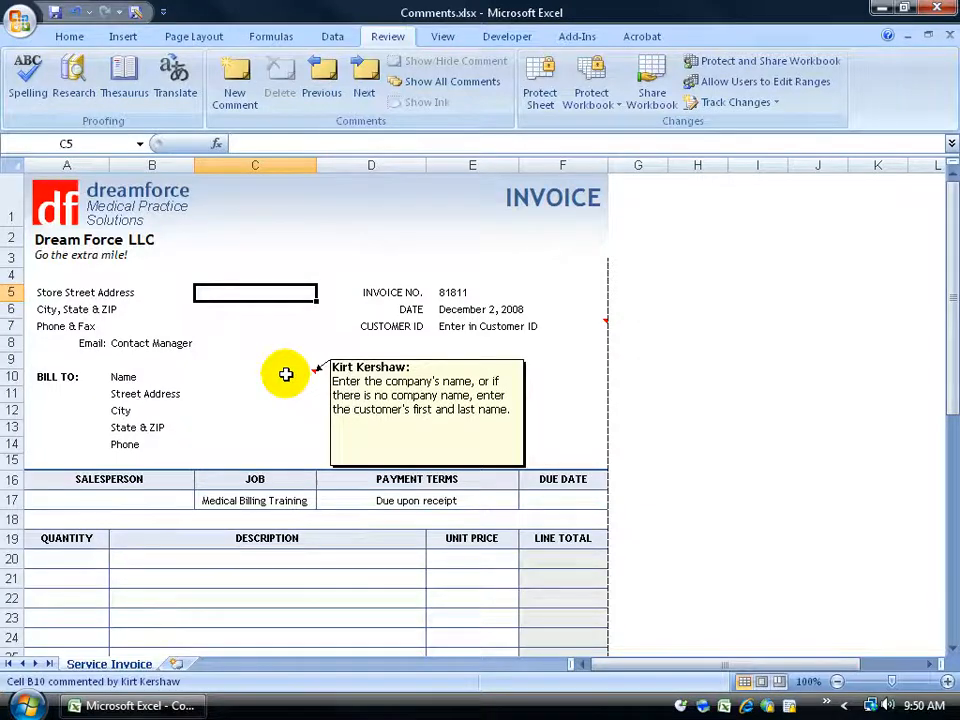
right_click(286, 374)
left_click(331, 238)
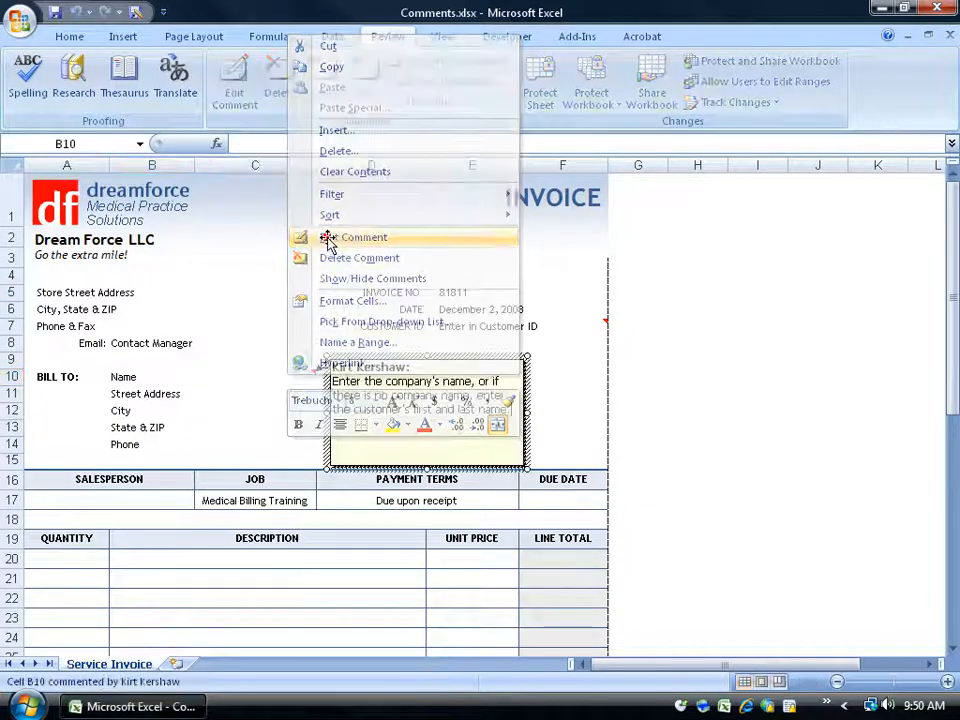
left_click_drag(511, 407, 330, 367)
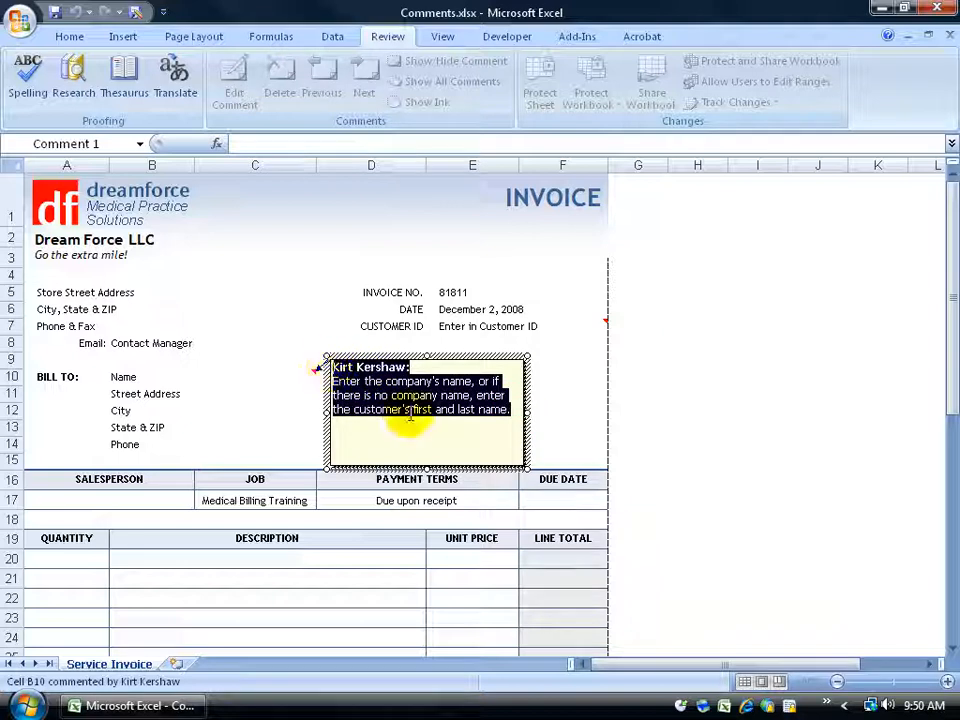
key("ctrl+b")
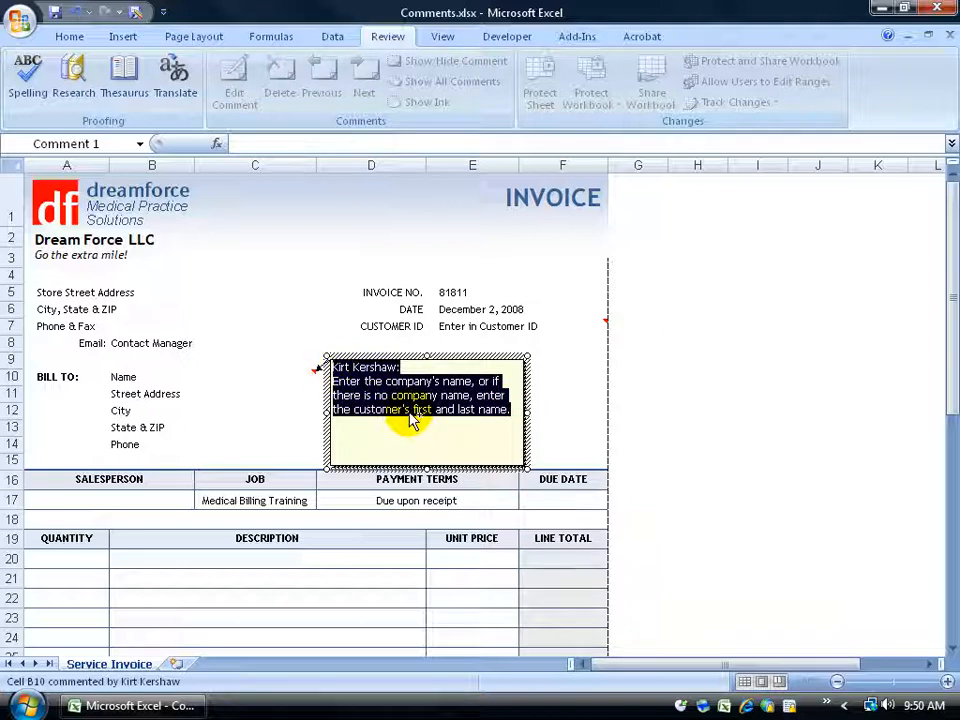
key("ctrl+b")
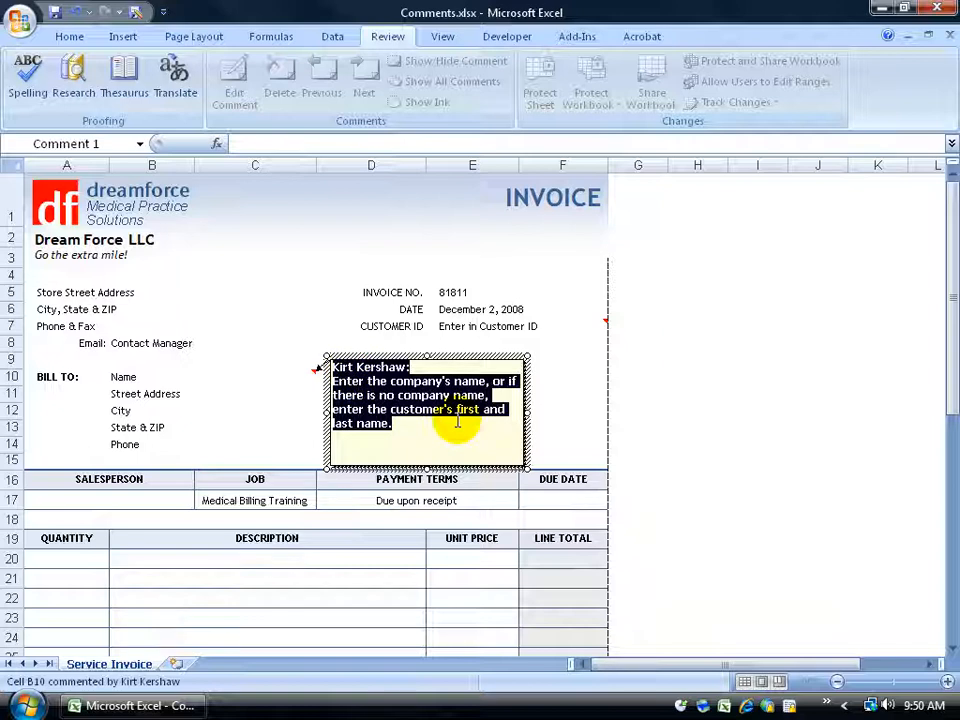
left_click(70, 40)
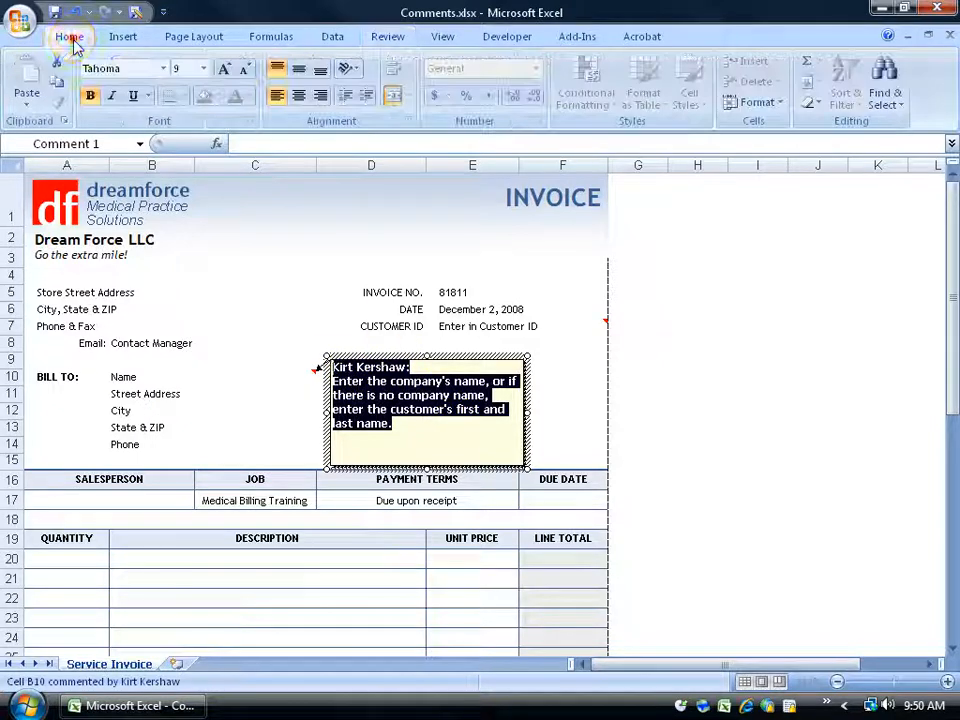
left_click(204, 68)
left_click(183, 120)
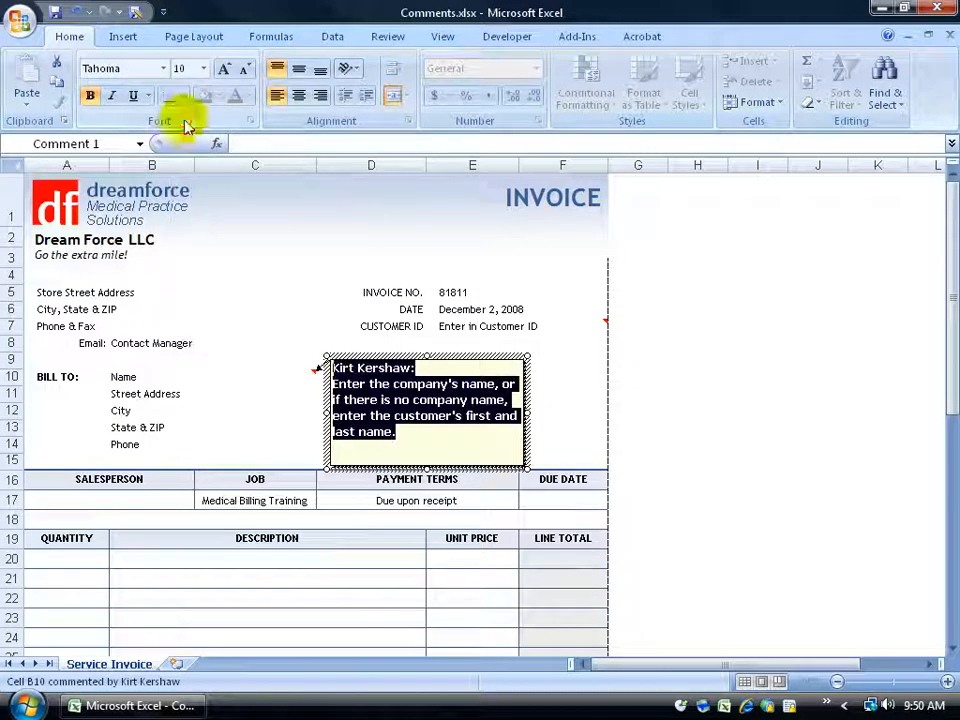
Set the font color of the Name cell's comment to red in the Format Comment settings
right_click(471, 358)
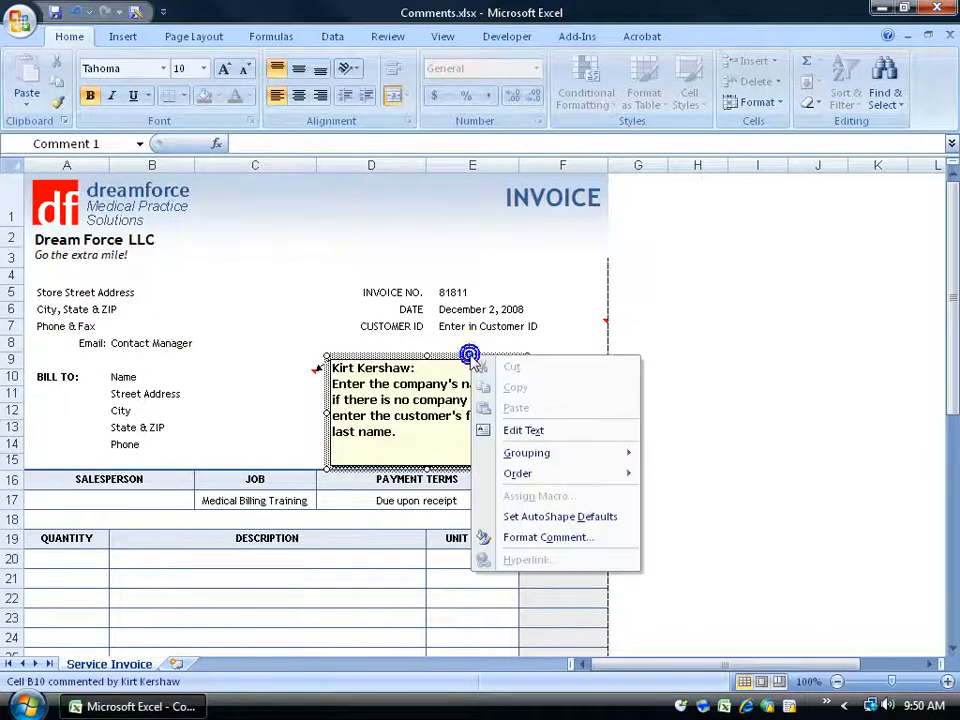
left_click(545, 537)
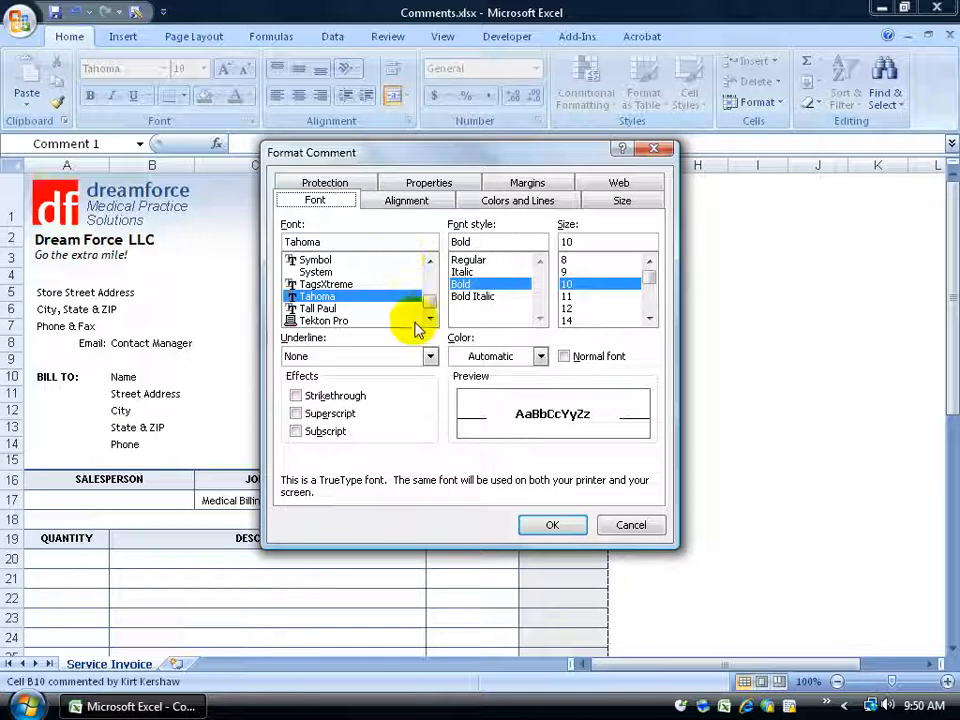
left_click(540, 357)
left_click(462, 439)
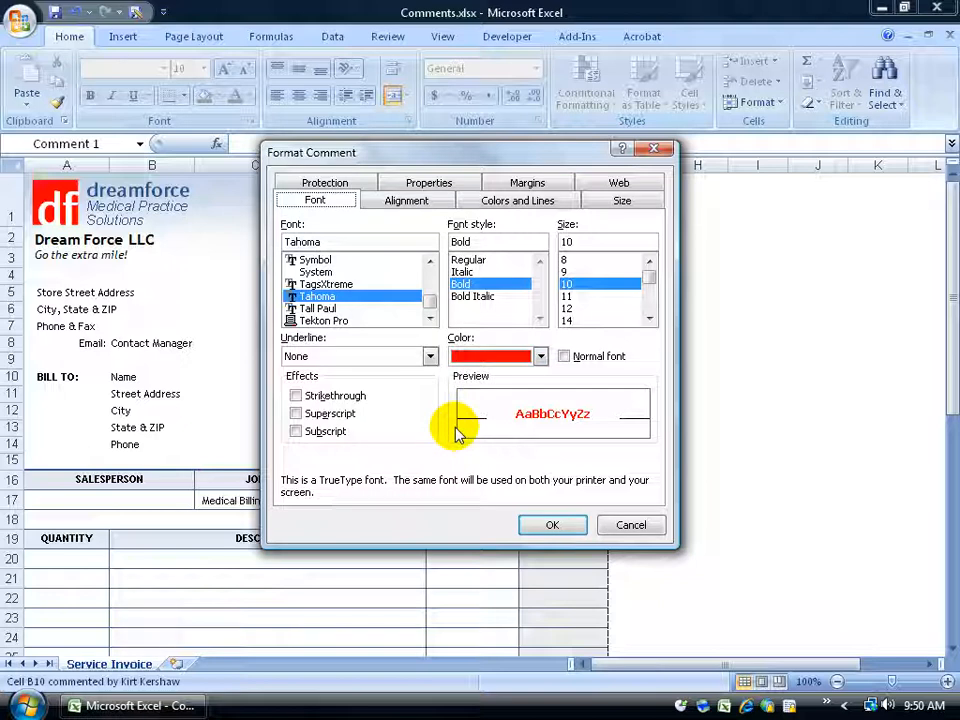
Fill the comment's background with the picture Autumn Leaves.jpg from the Sample Pictures folder and apply the formatting
left_click(536, 201)
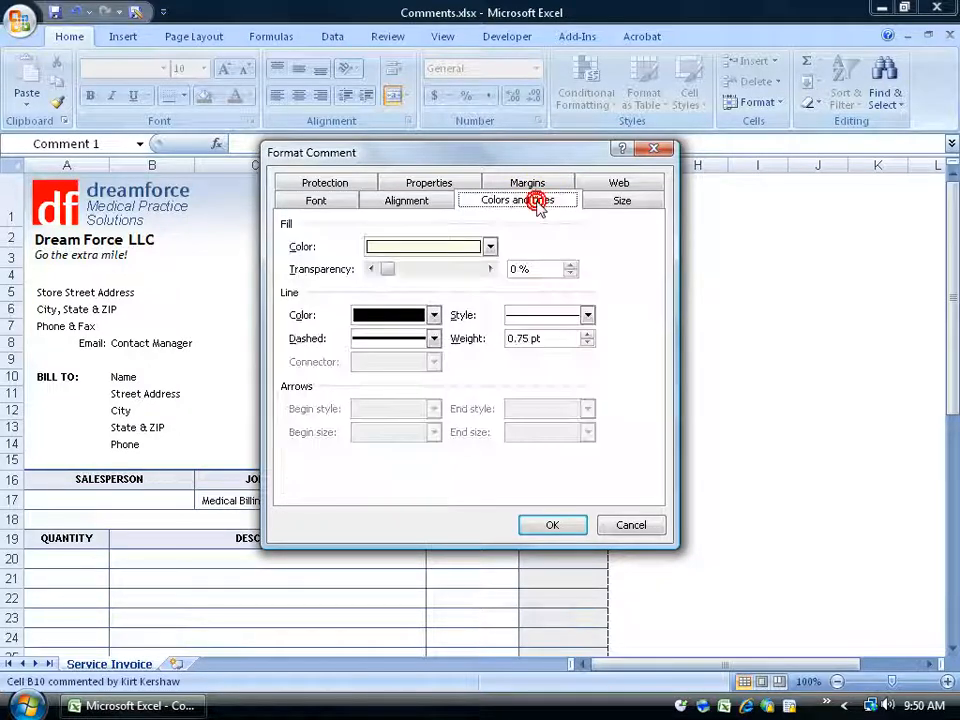
left_click(490, 247)
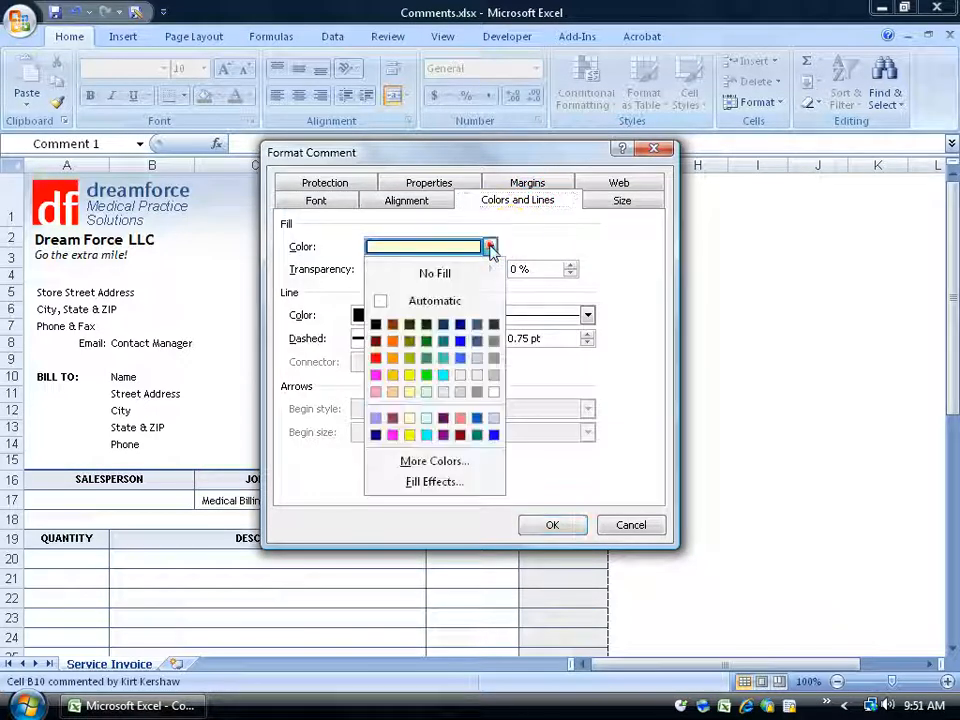
left_click(444, 482)
left_click(478, 174)
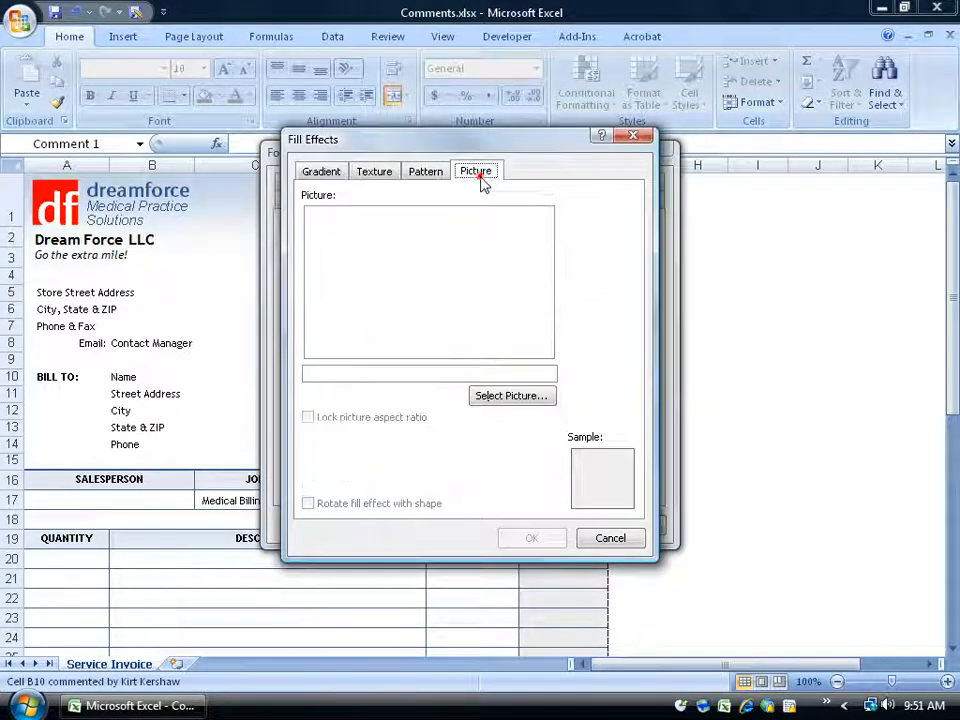
left_click(509, 396)
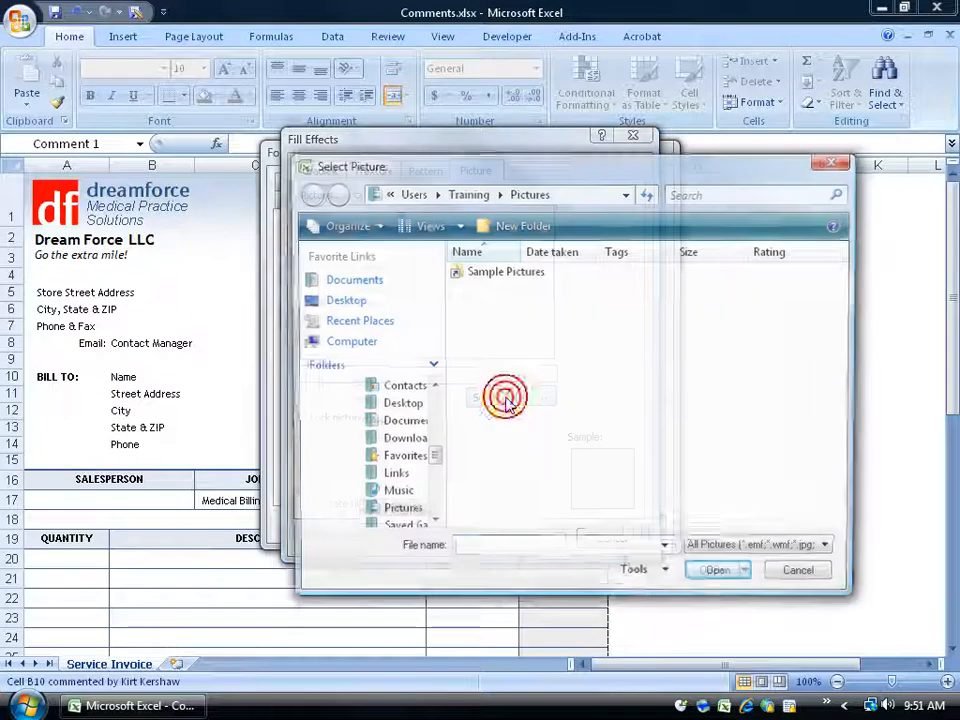
double_click(494, 280)
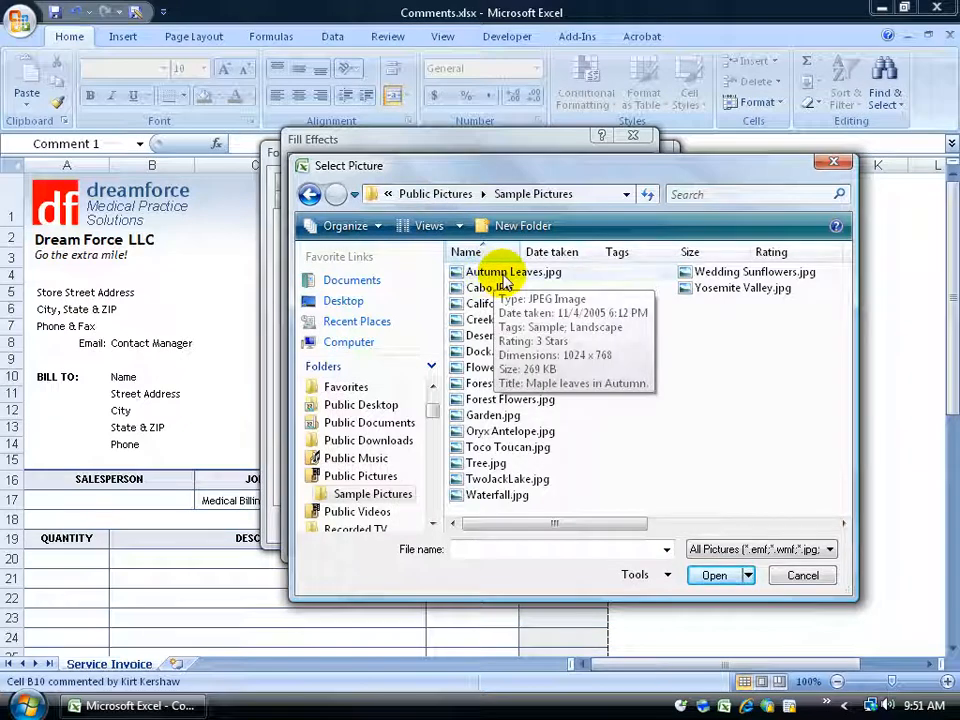
double_click(505, 279)
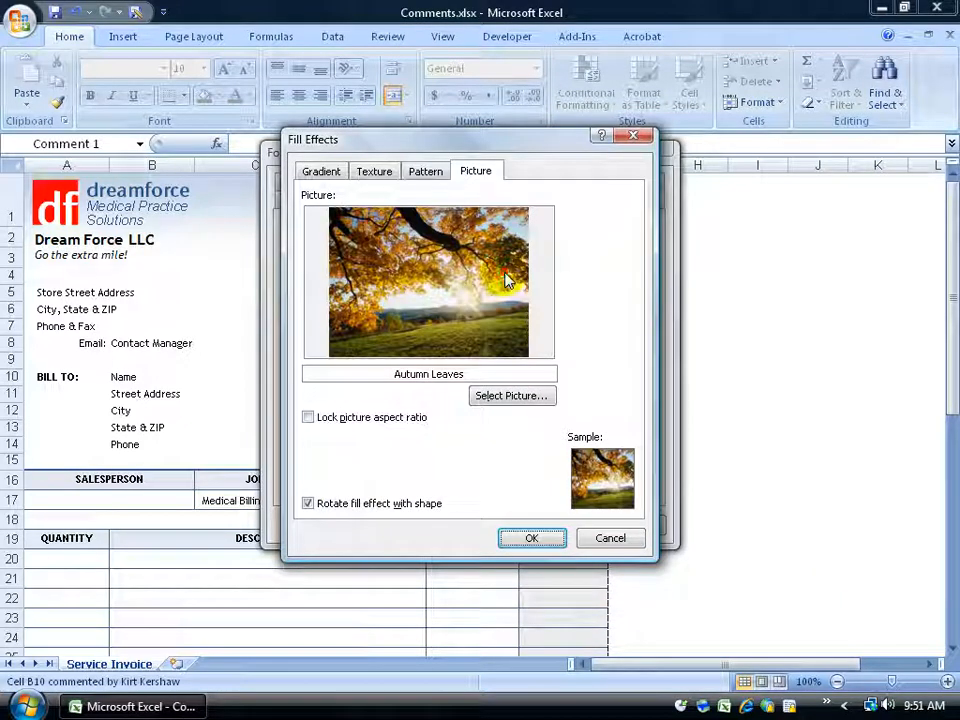
left_click(533, 537)
left_click(552, 524)
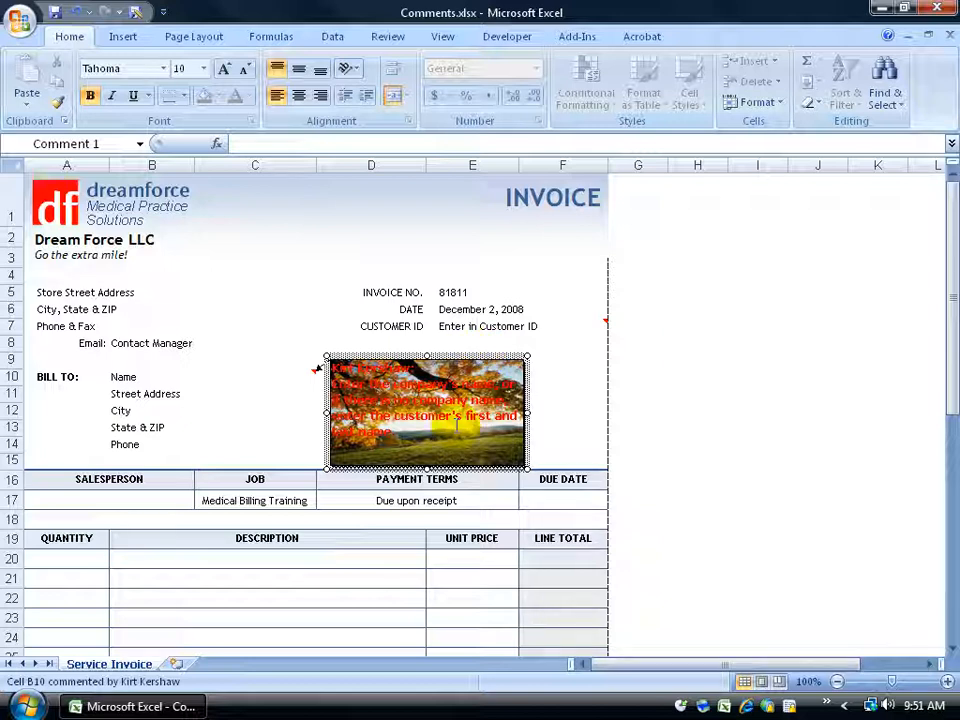
Finish editing the Name cell's comment and show all comments on the worksheet
left_click(323, 255)
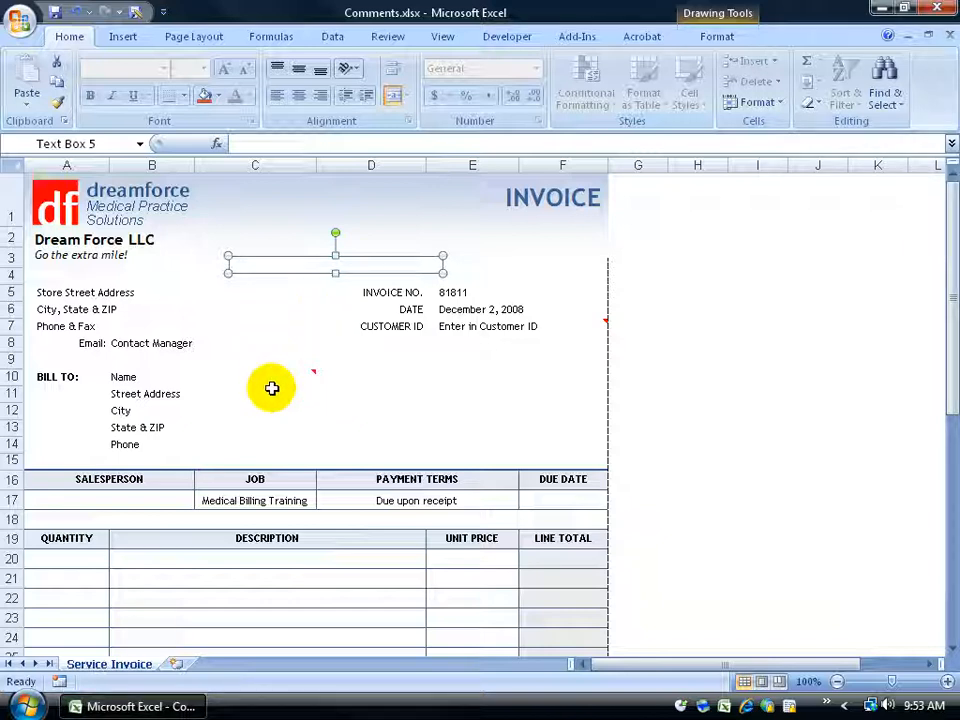
mouse_move(287, 385)
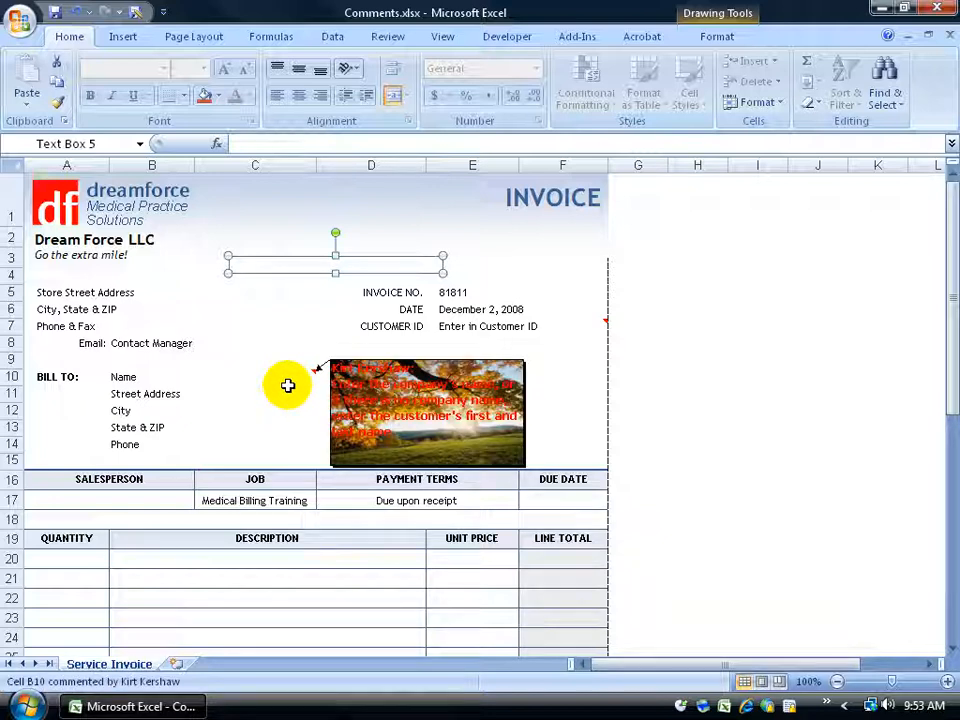
left_click(390, 36)
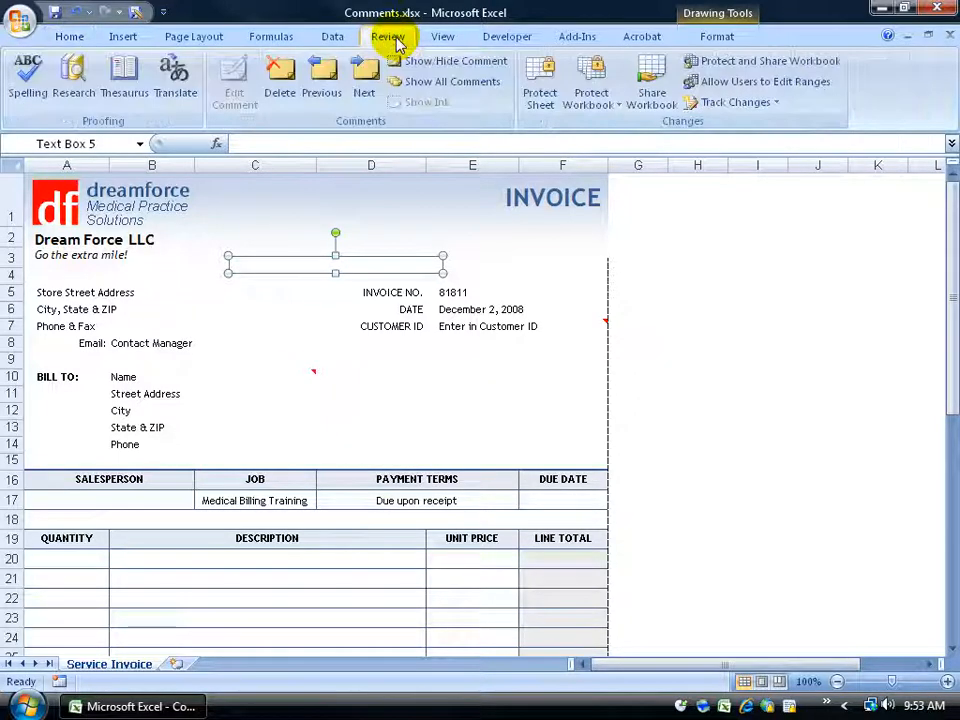
left_click(446, 86)
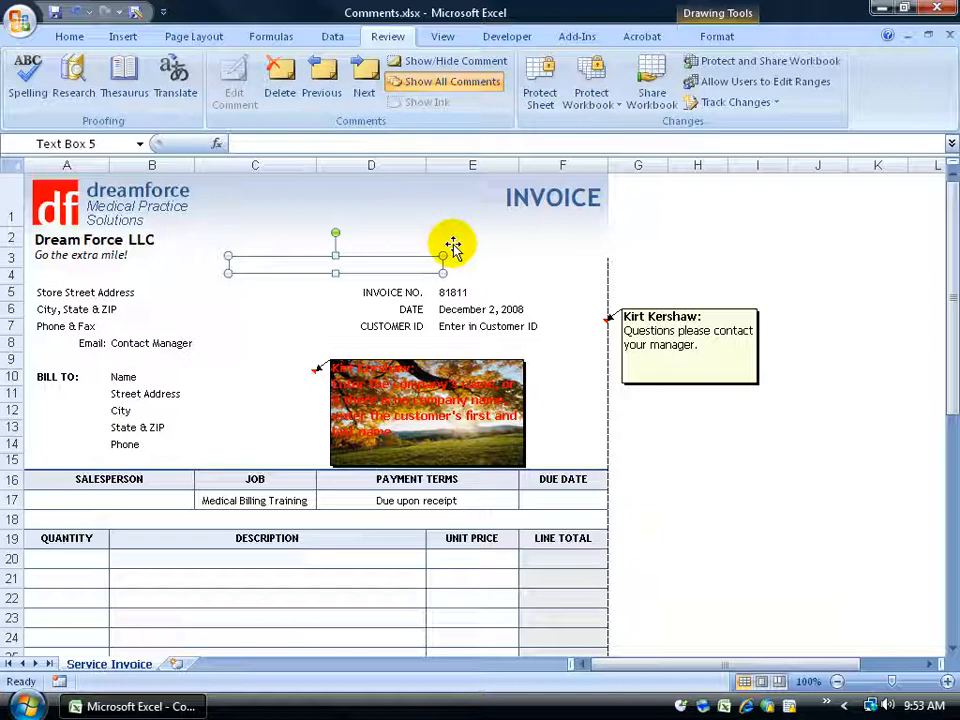
Set comments to print "As displayed on sheet" in the page setup, then check the invoice in print preview and close it
left_click(202, 38)
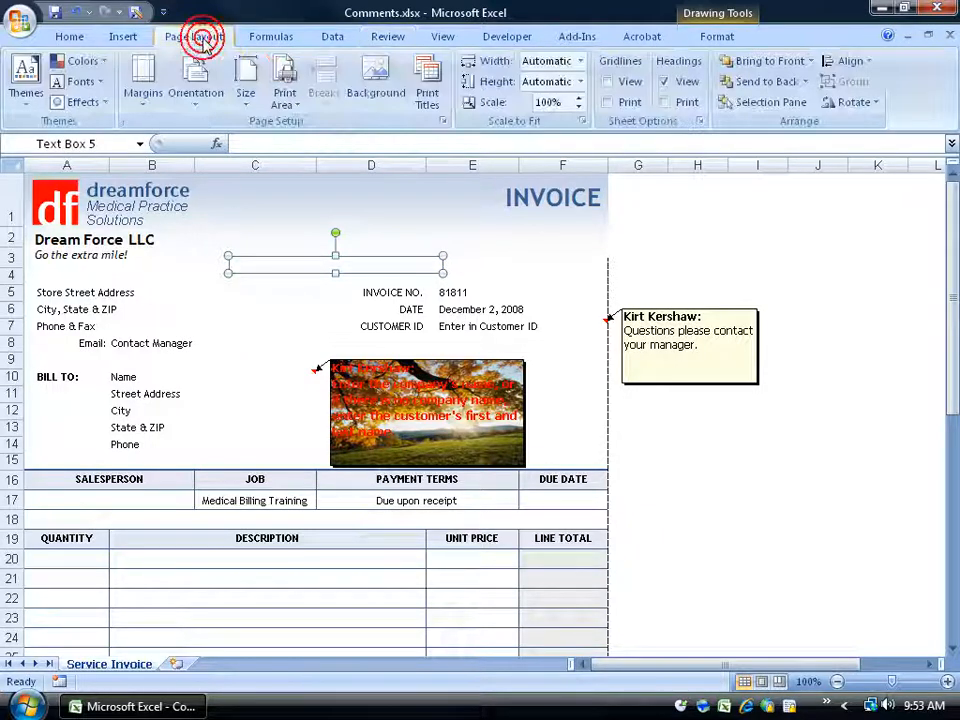
left_click(440, 121)
left_click(468, 207)
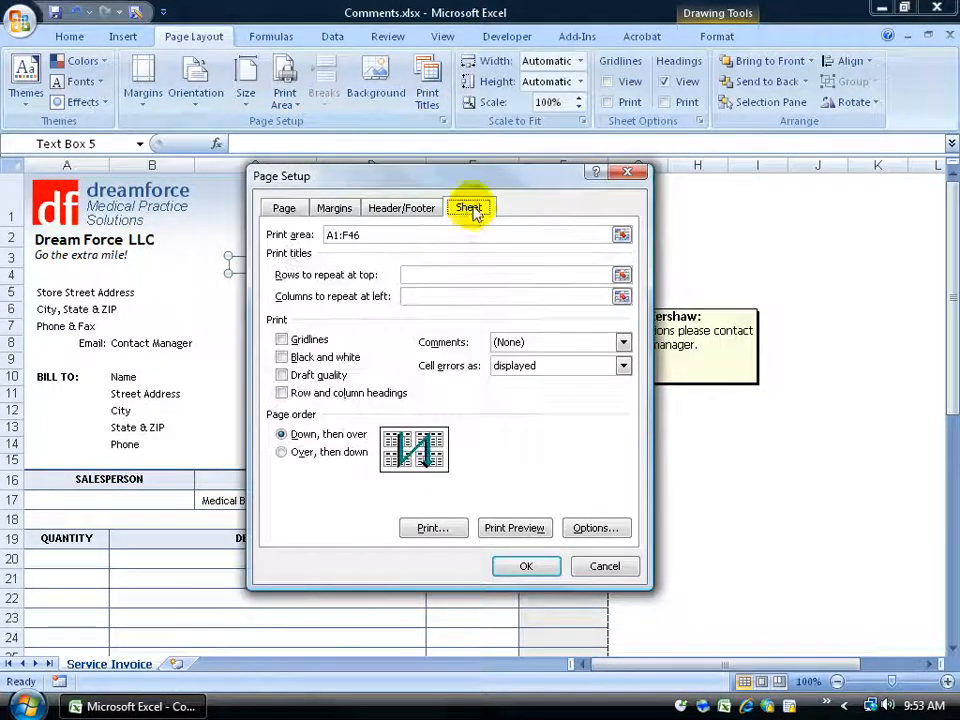
left_click(622, 342)
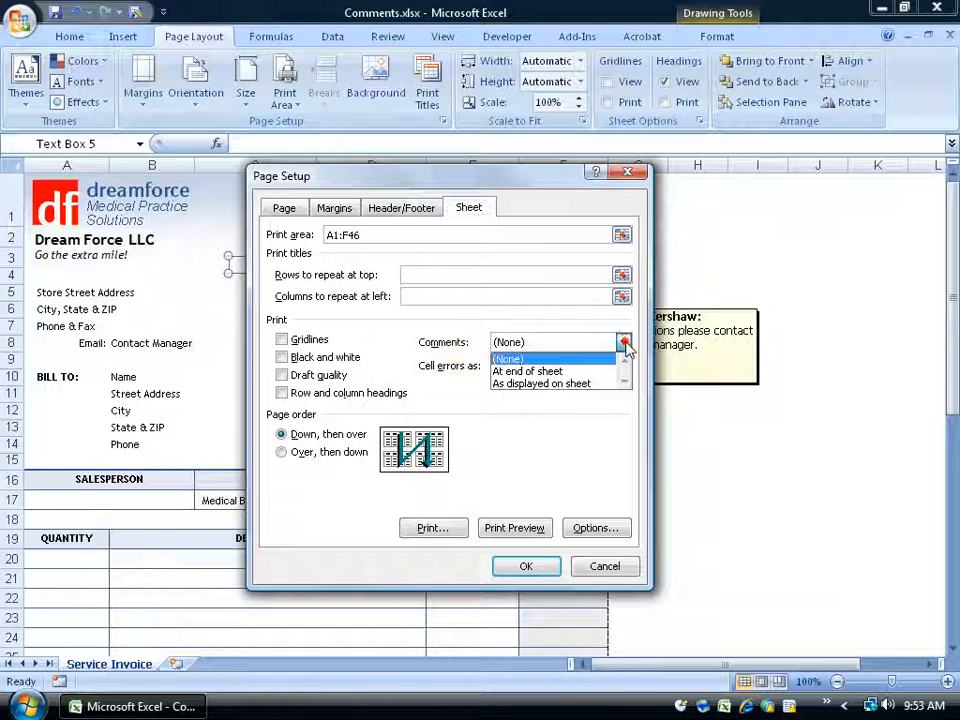
left_click(574, 388)
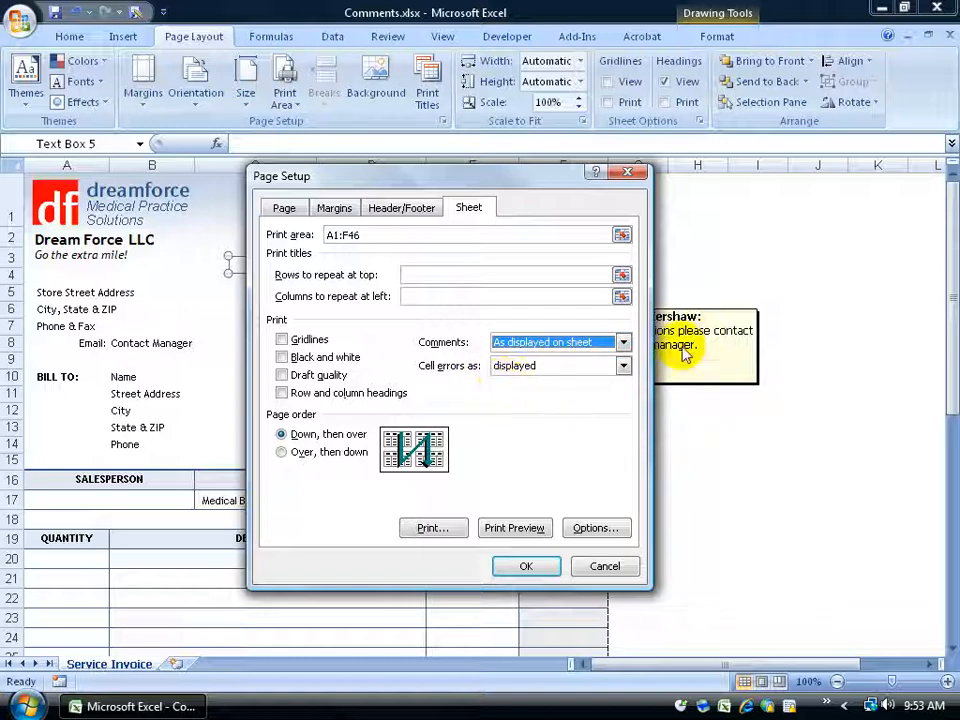
left_click(500, 528)
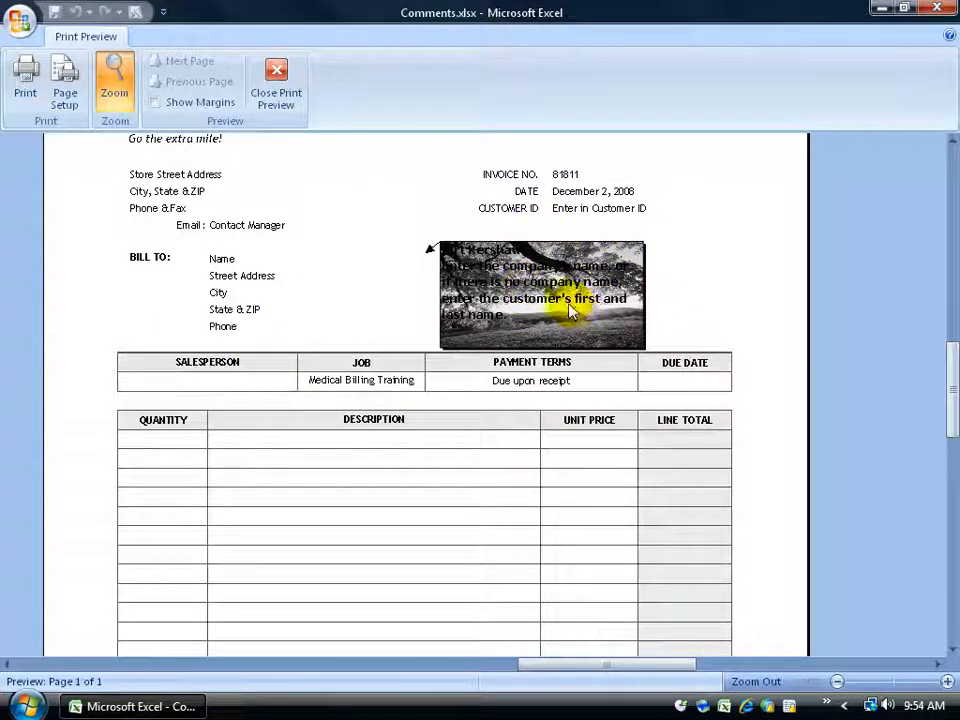
left_click(277, 92)
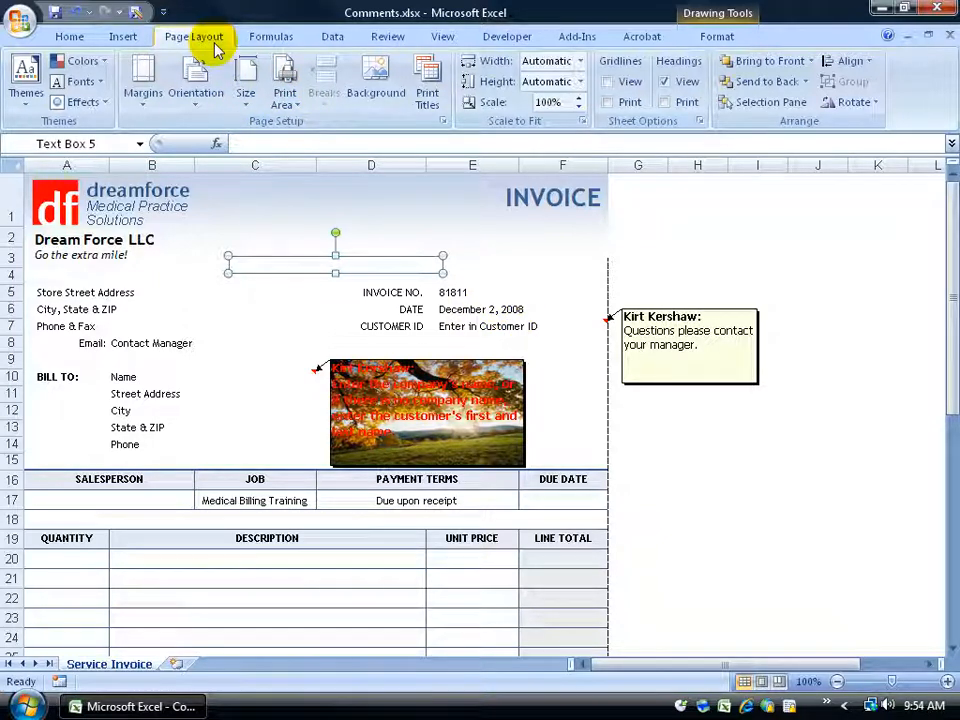
Review the comment printing option in the sheet's page setup and cancel out without changing it
left_click(443, 121)
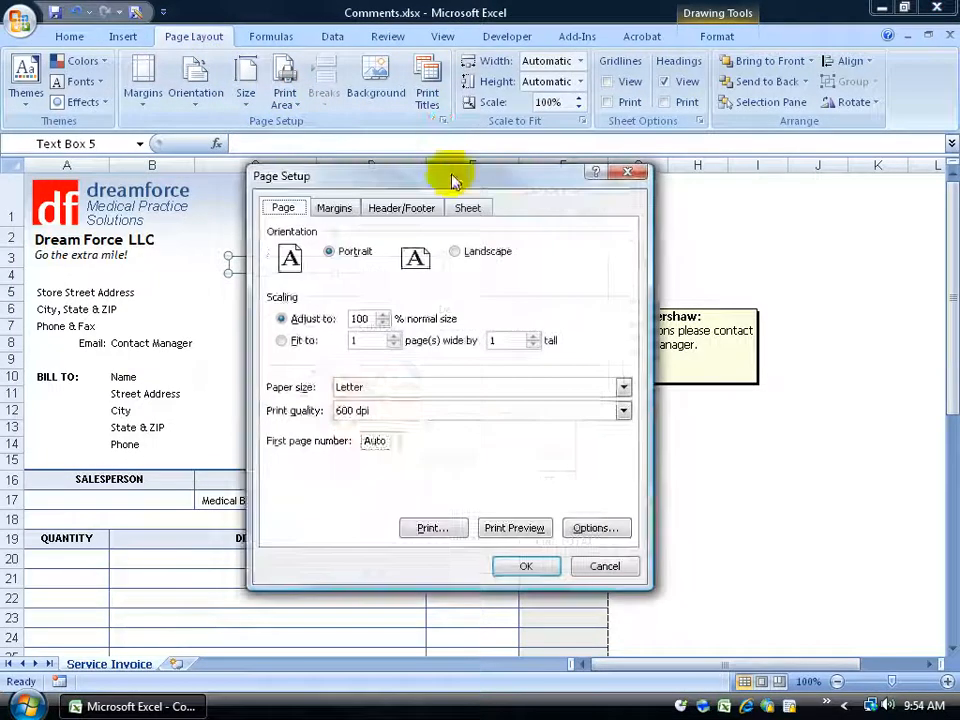
left_click(471, 210)
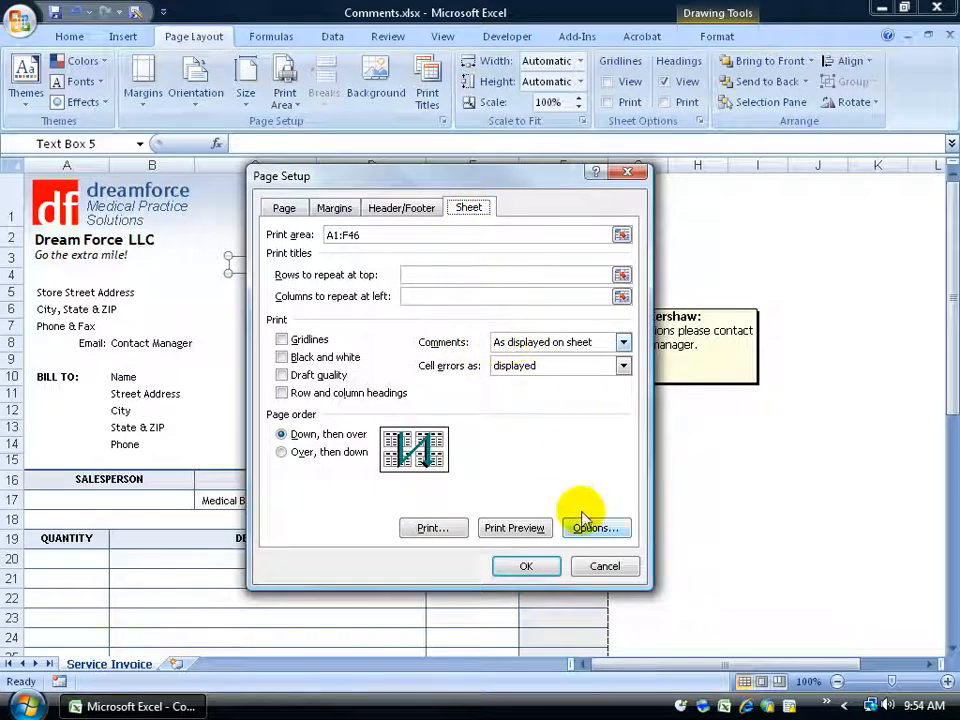
left_click(604, 566)
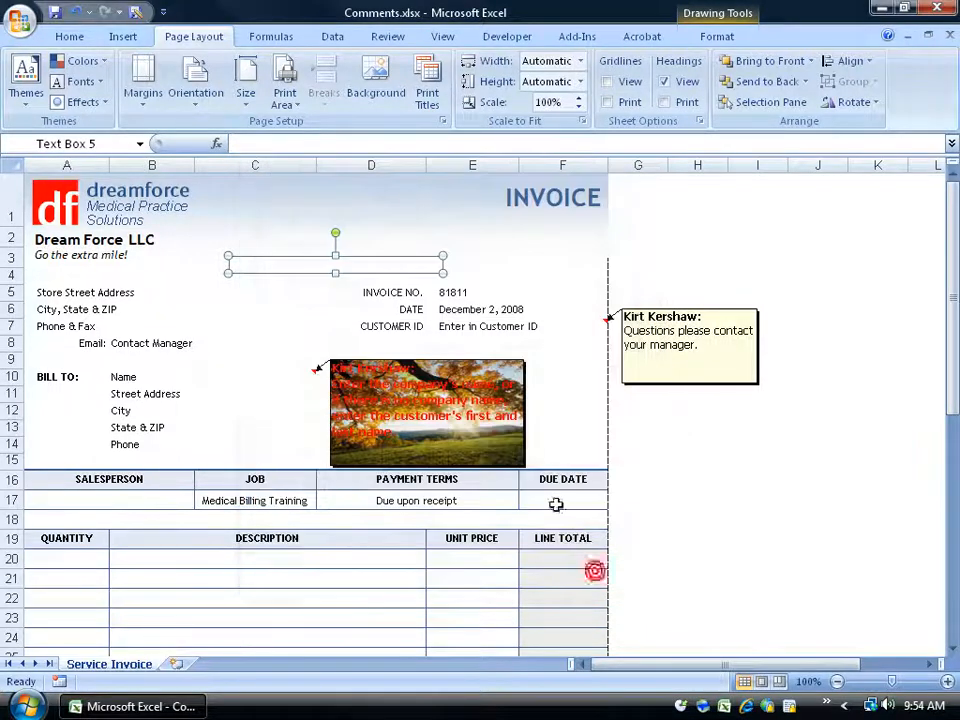
Open the invoice's print preview to examine how the comments print
left_click(22, 24)
mouse_move(56, 227)
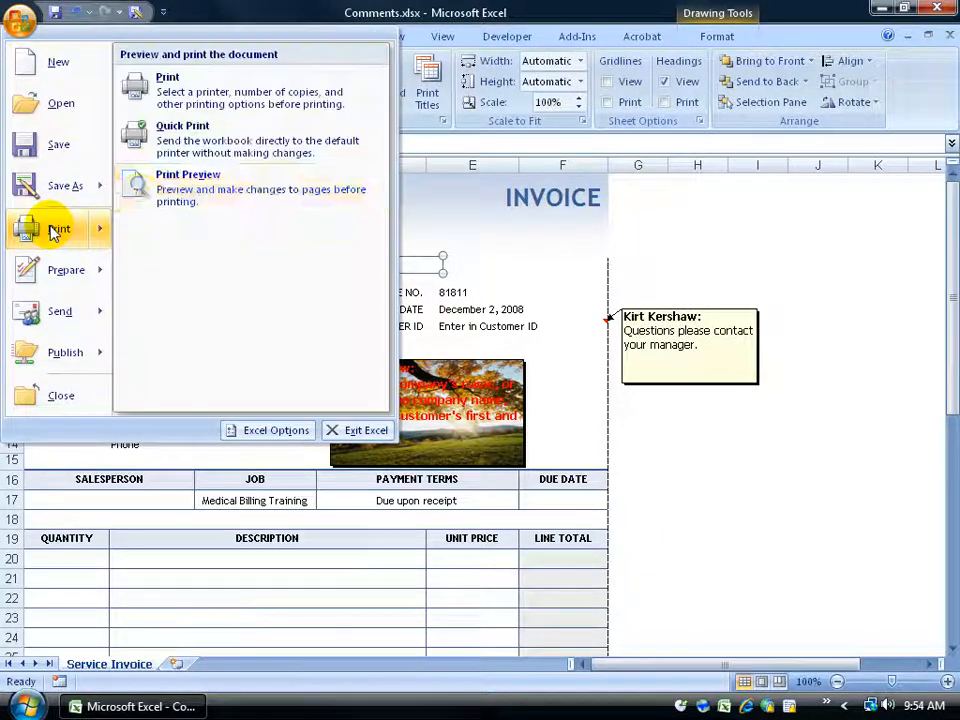
left_click(155, 190)
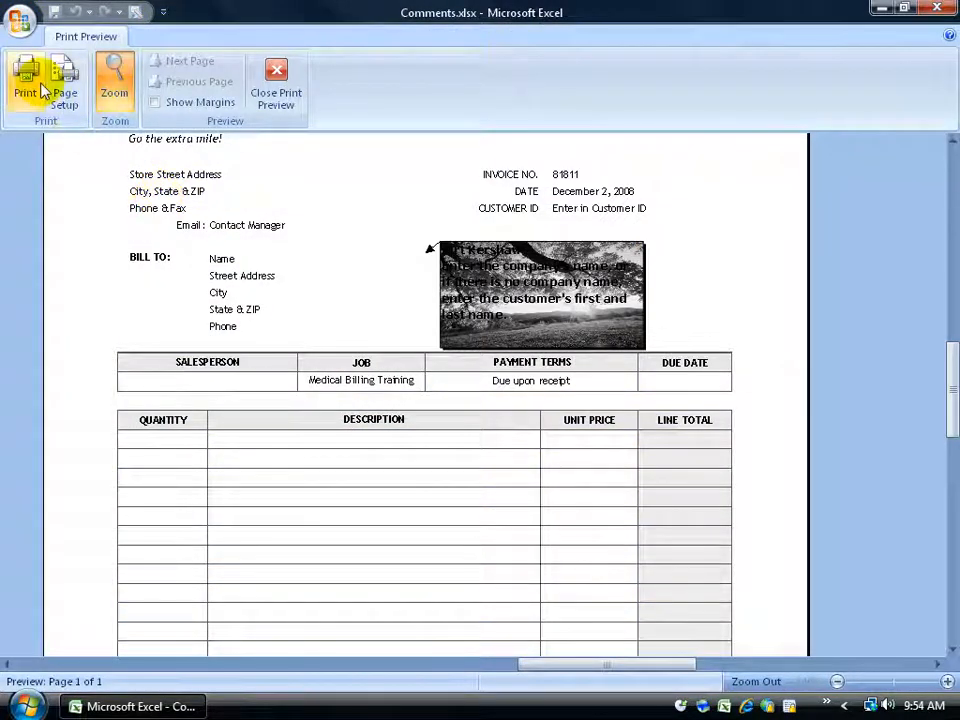
Check the comment printing option in the preview's page setup, cancel without changes and close the print preview
left_click(62, 90)
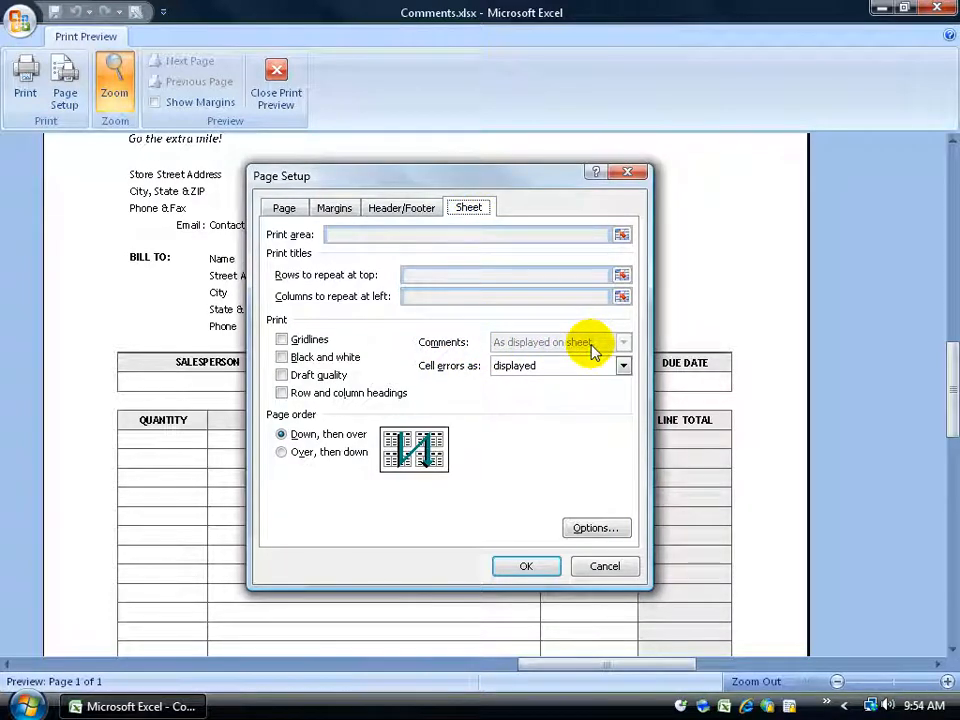
left_click(600, 564)
left_click(277, 97)
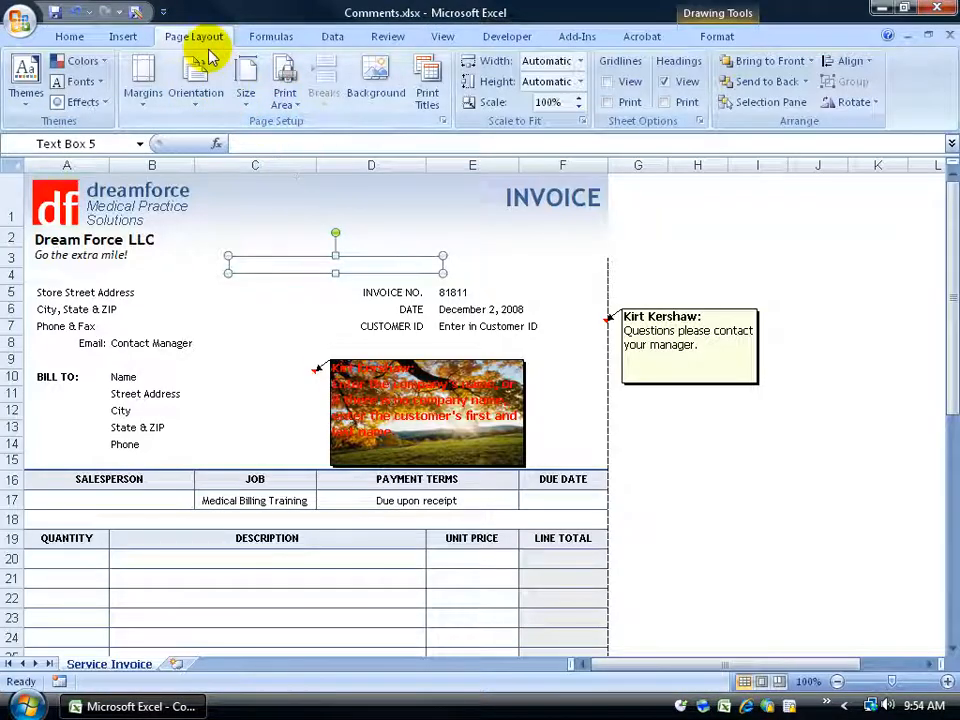
Set the invoice's comments to print "At end of sheet" in the worksheet's page setup
left_click(441, 121)
left_click(472, 208)
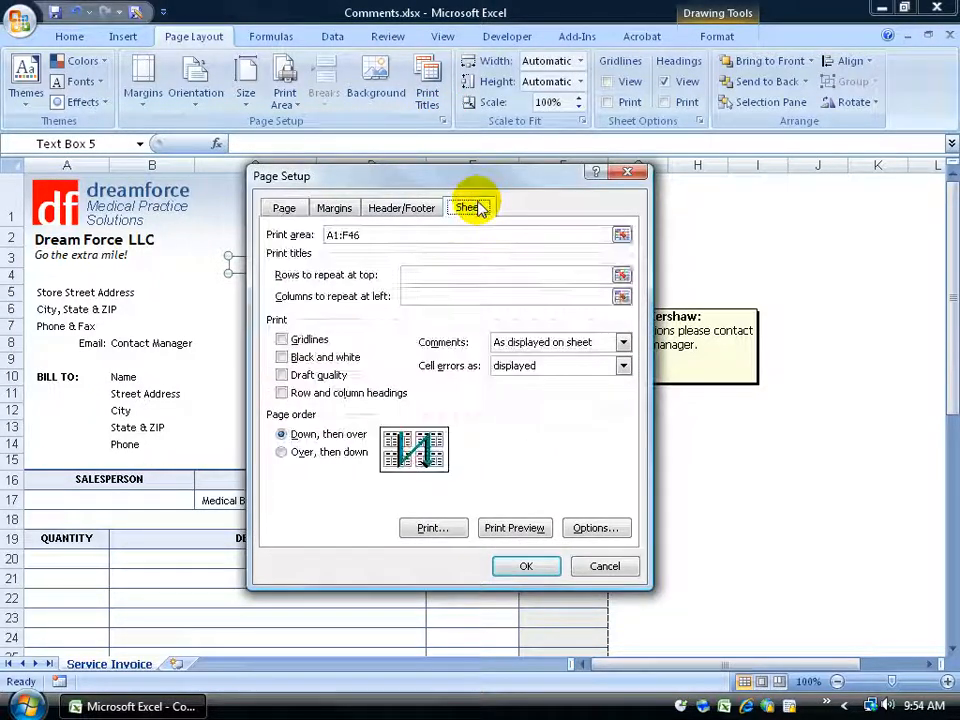
left_click(622, 342)
left_click(575, 371)
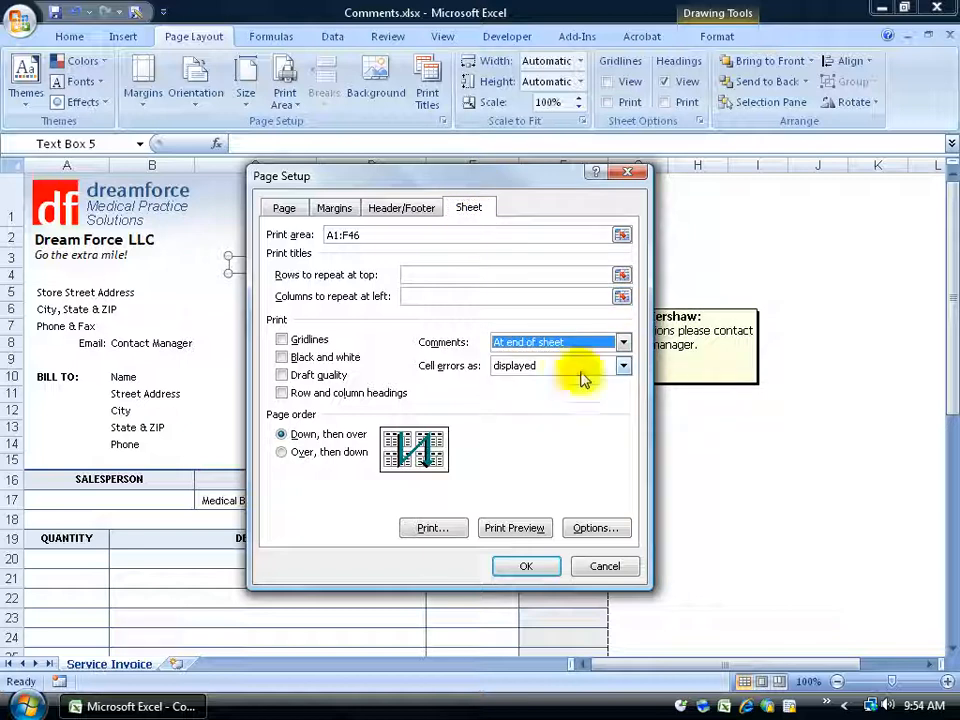
left_click_drag(527, 184, 415, 278)
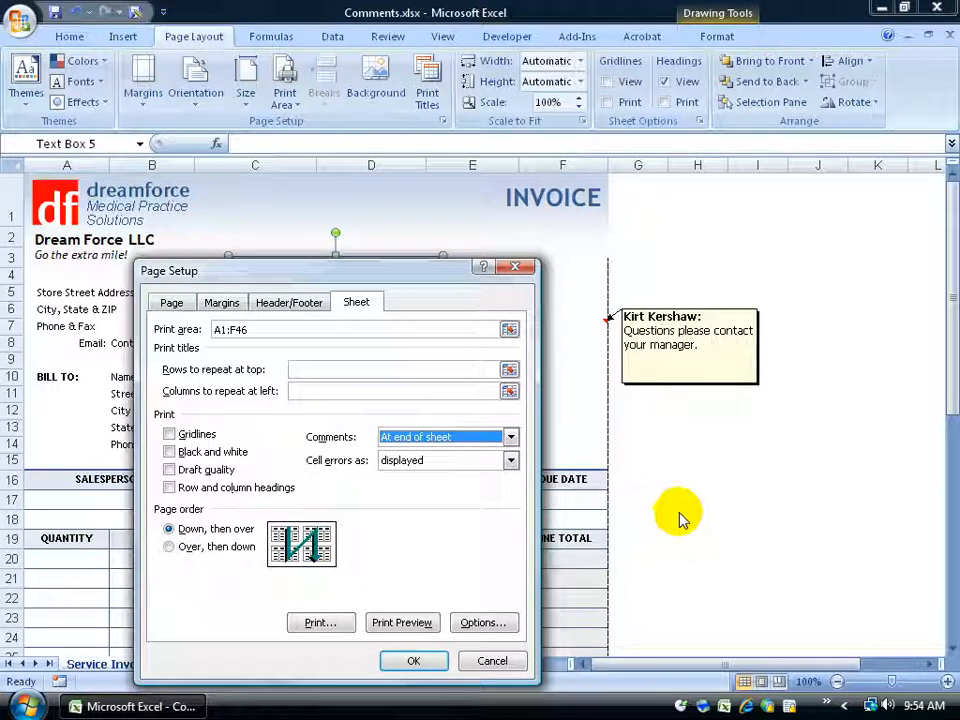
Preview the printout and examine the comments listed on the second page, both as a whole page and close up
left_click(400, 622)
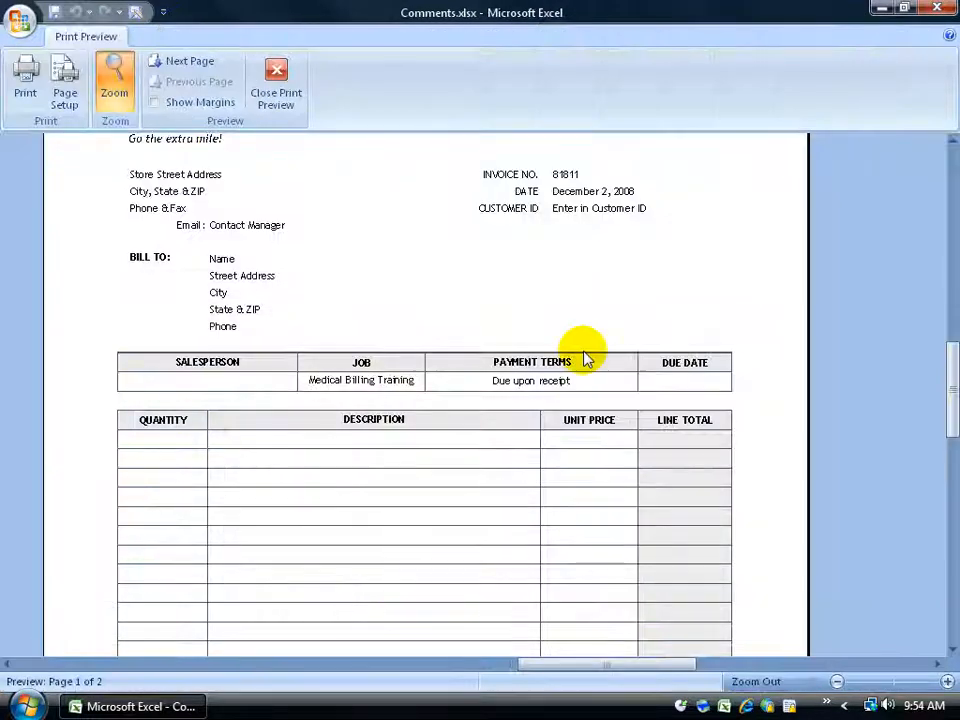
left_click(191, 63)
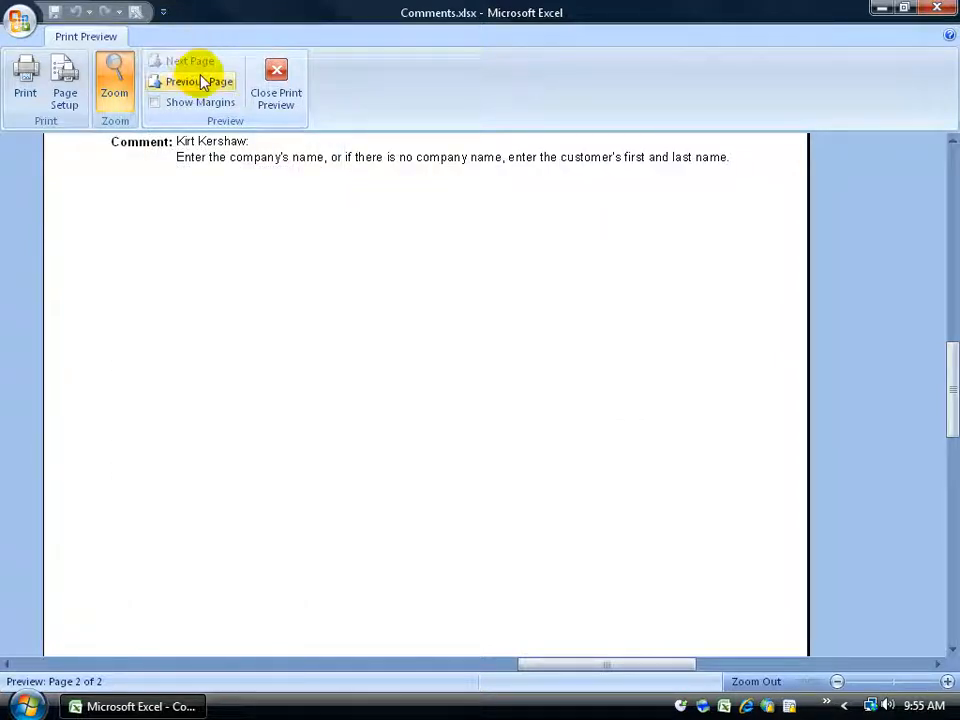
left_click(398, 240)
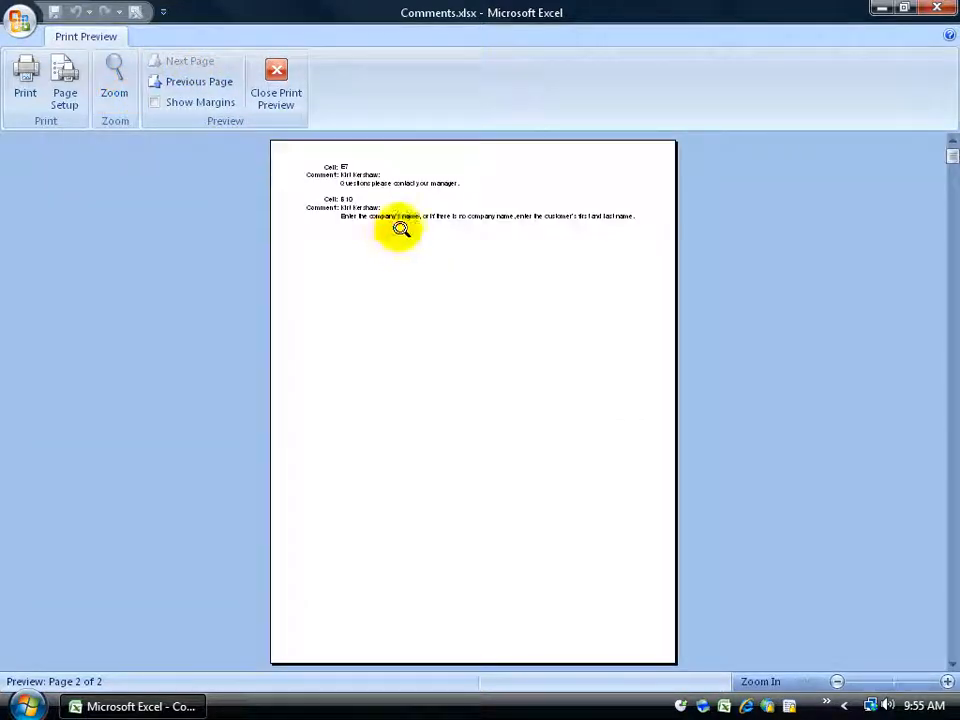
left_click(374, 174)
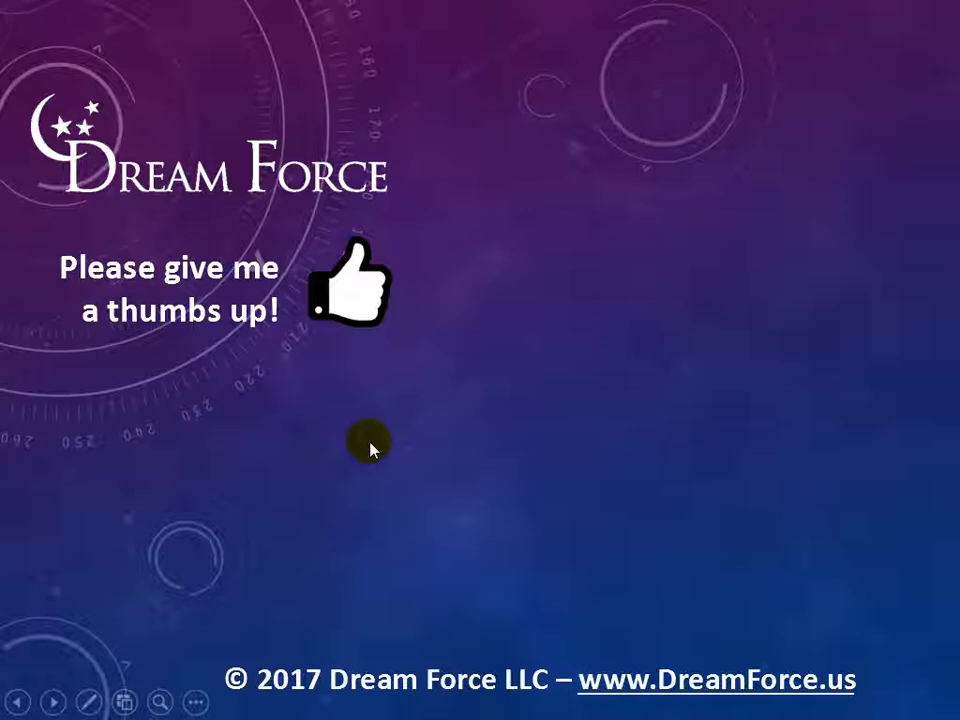
left_click(370, 443)
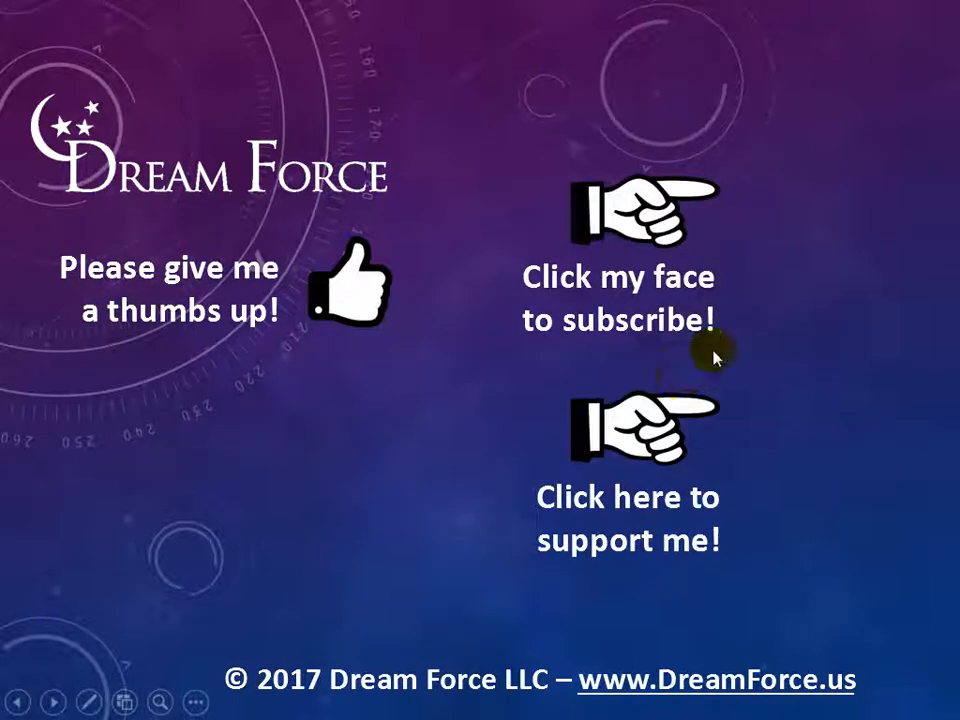